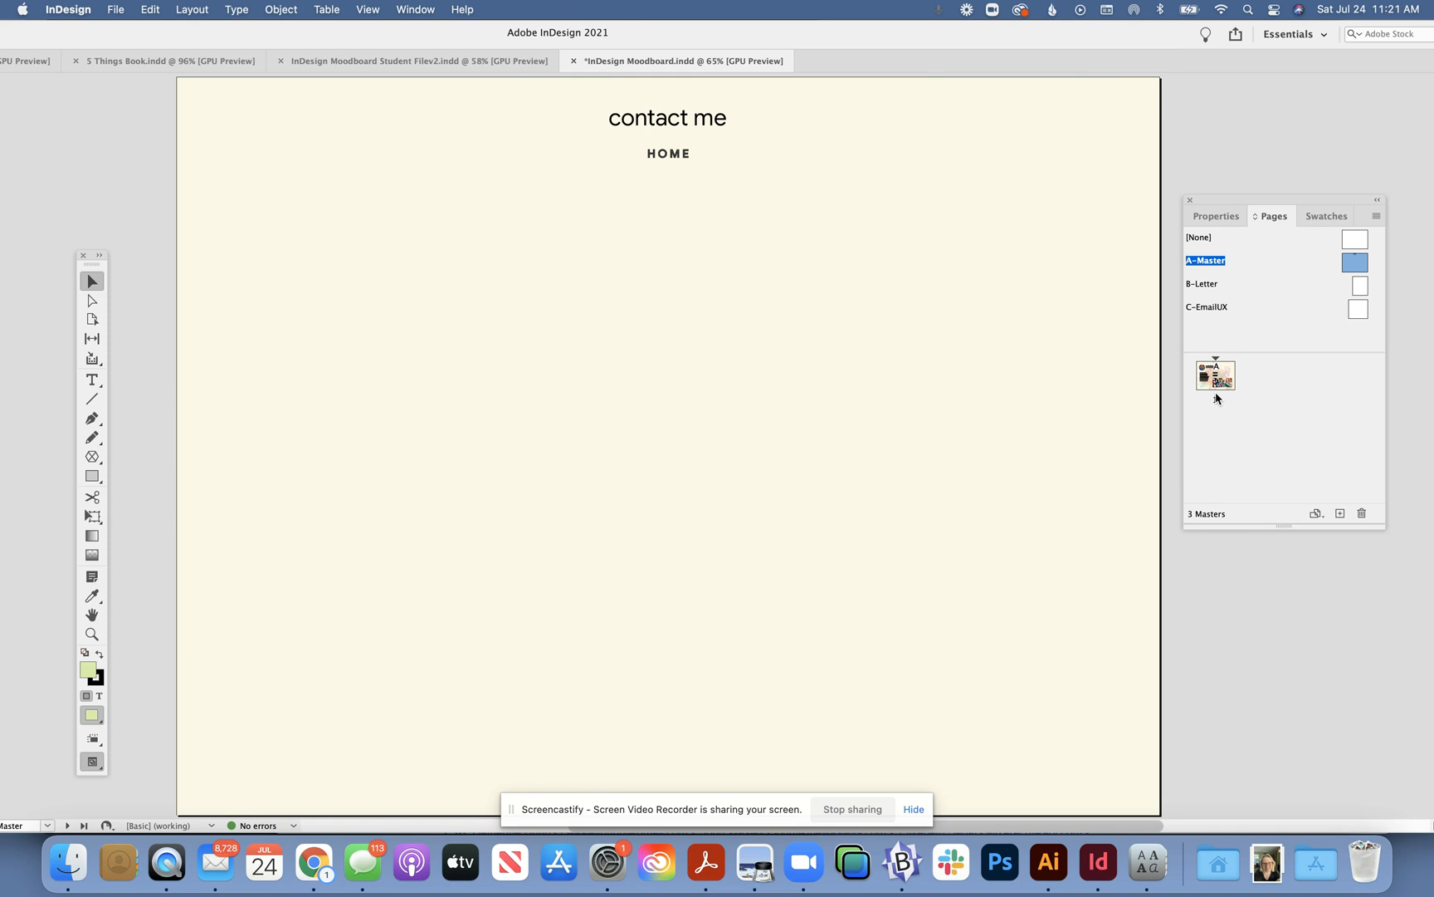
- Apply A-Master to page 1 by dragging it onto the page 1 thumbnail
drag(1217, 398, 1206, 375)
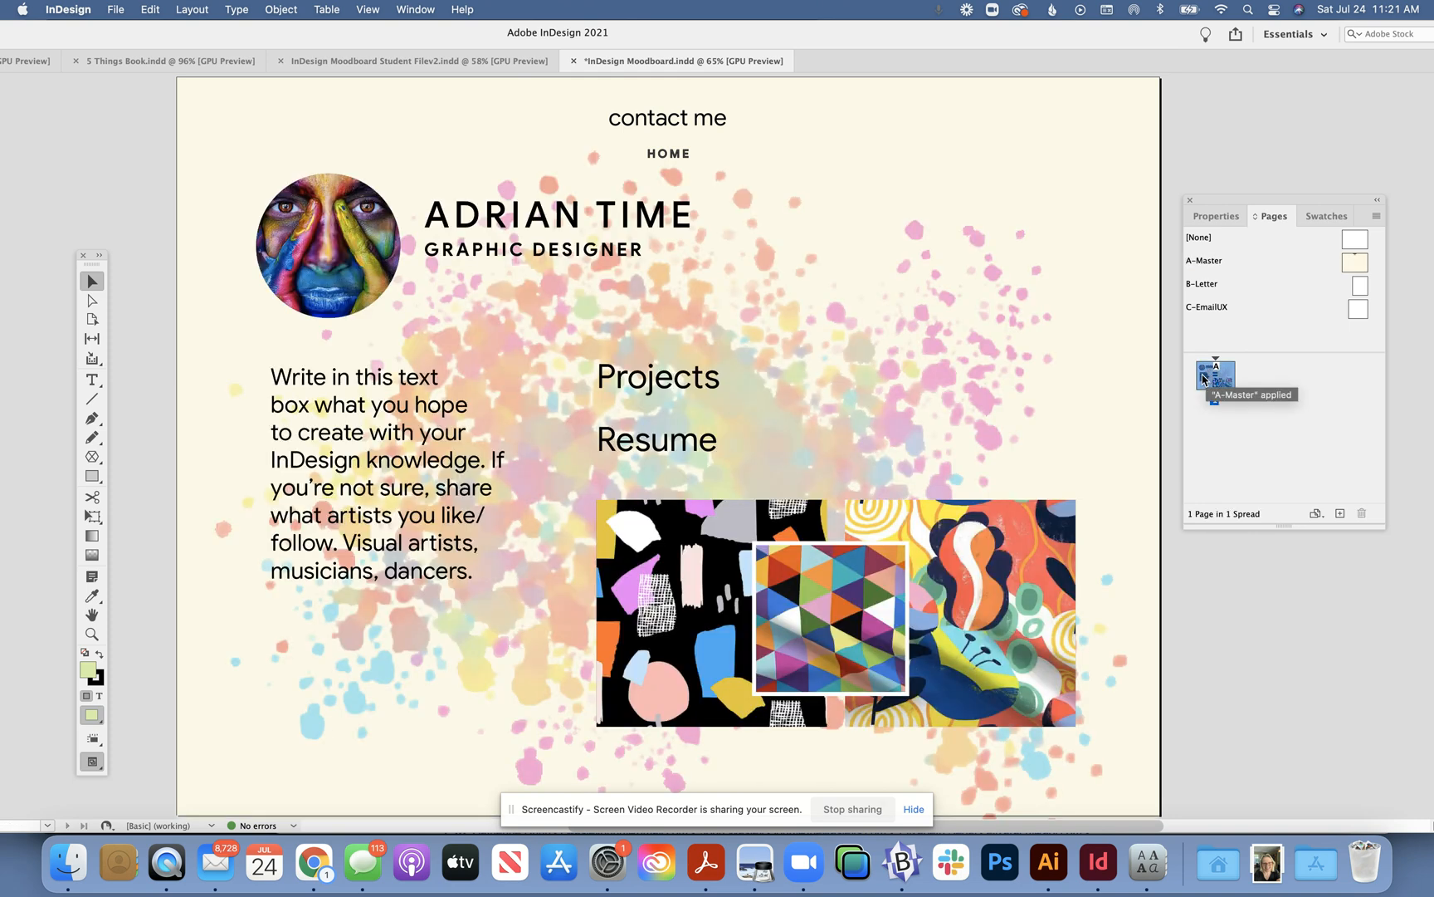
click(913, 459)
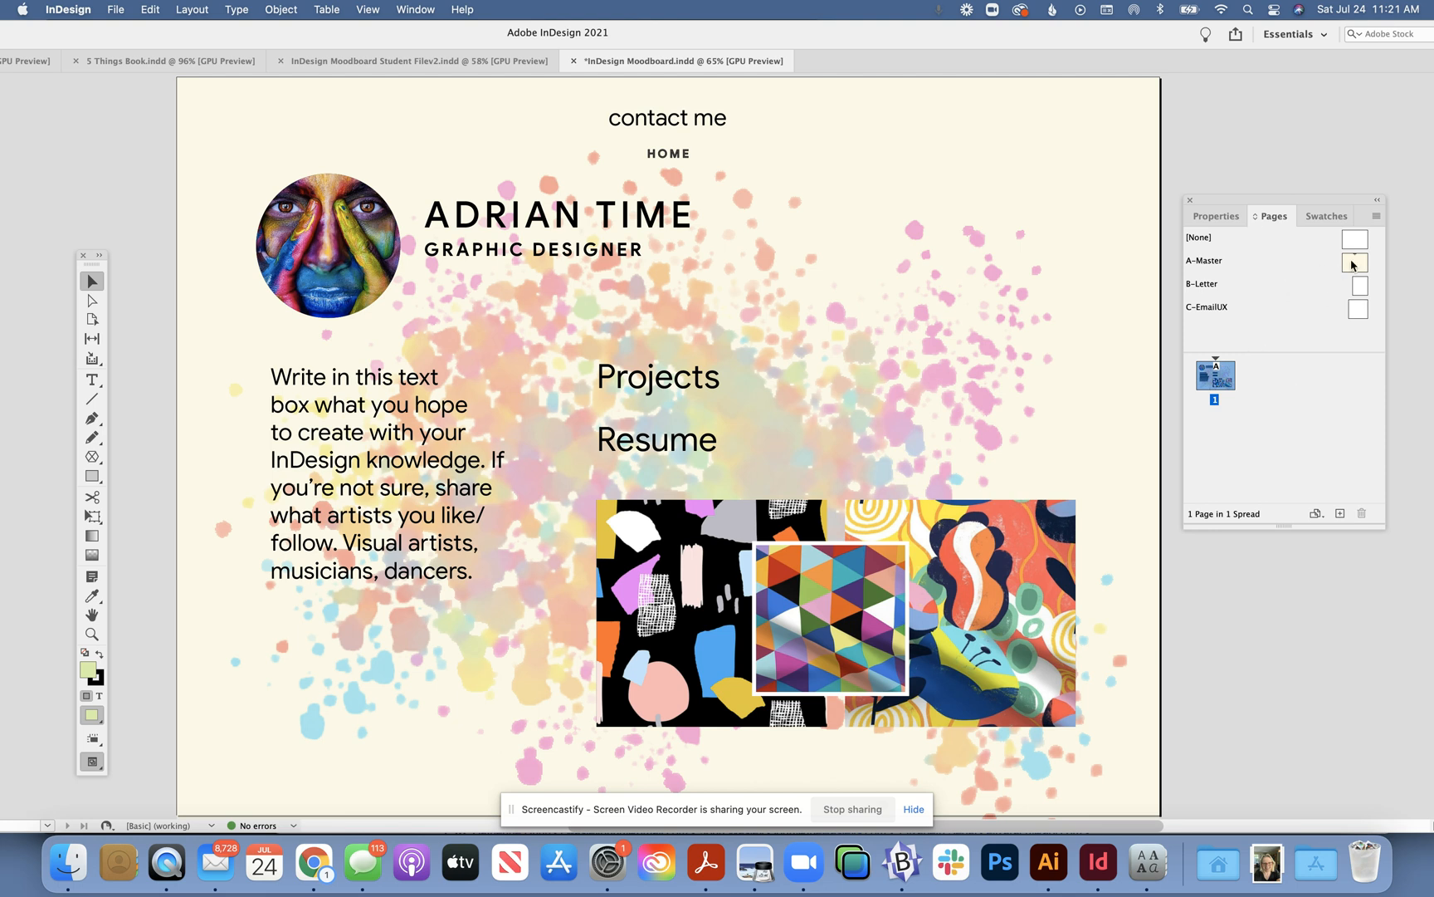
click(1376, 216)
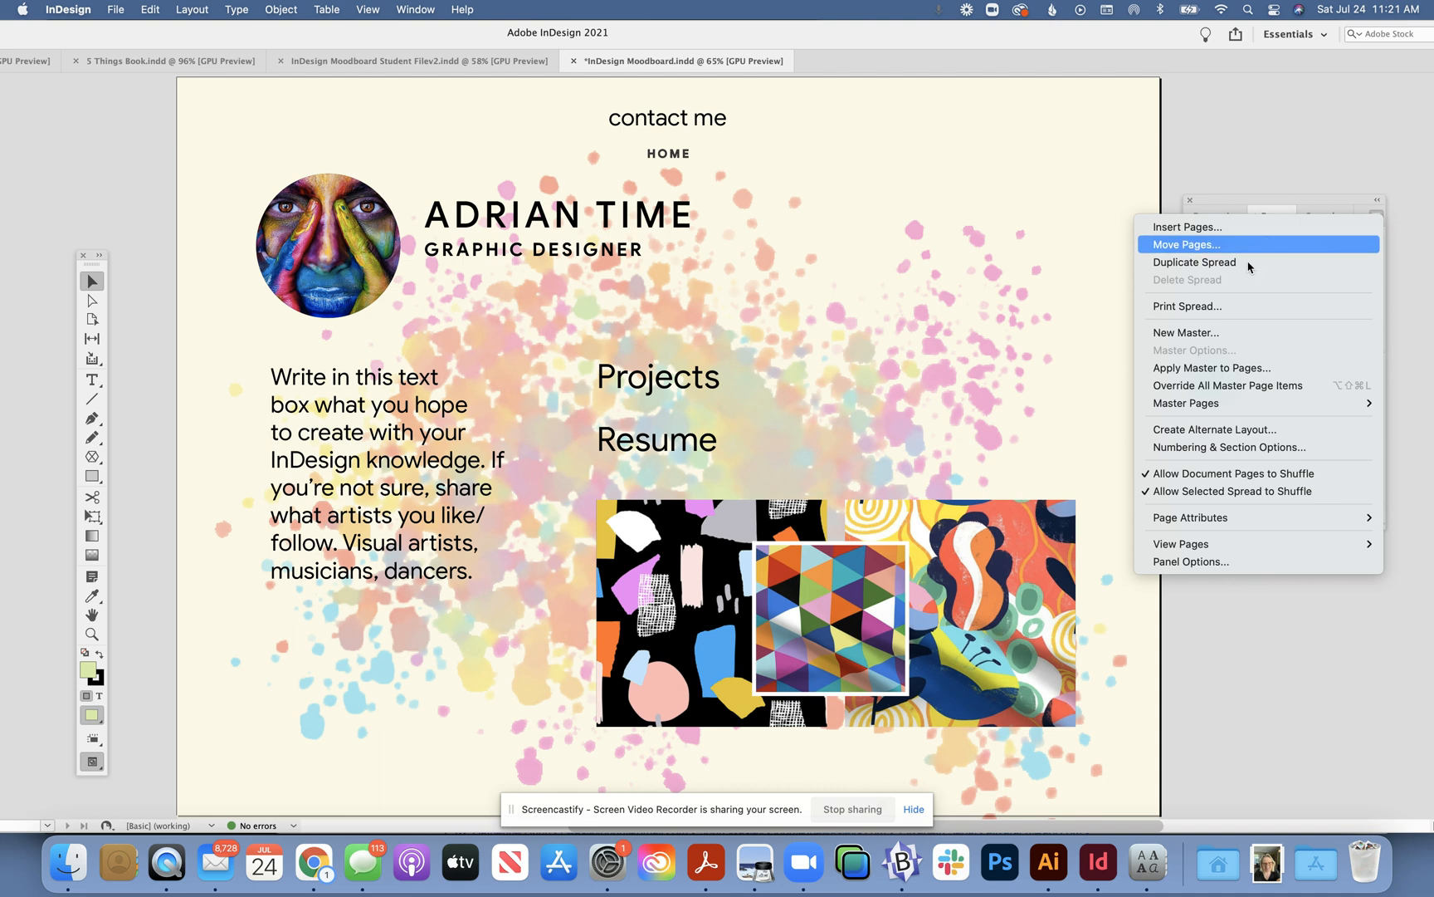
- Dismiss the New Master dialog without adding a master, then open A-Master for editing
click(1210, 333)
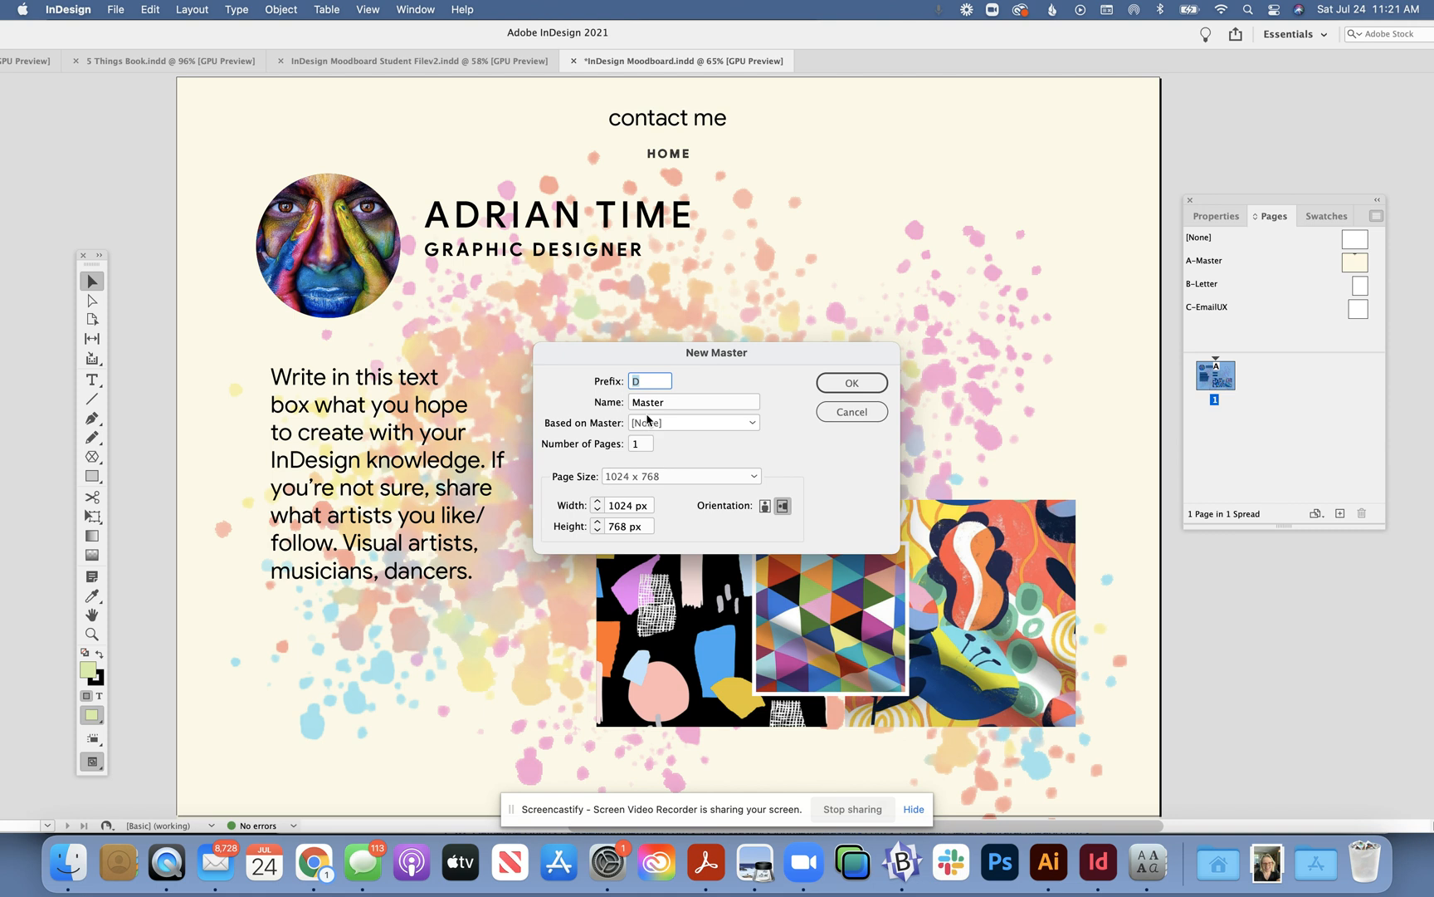
click(641, 445)
drag(640, 446, 629, 446)
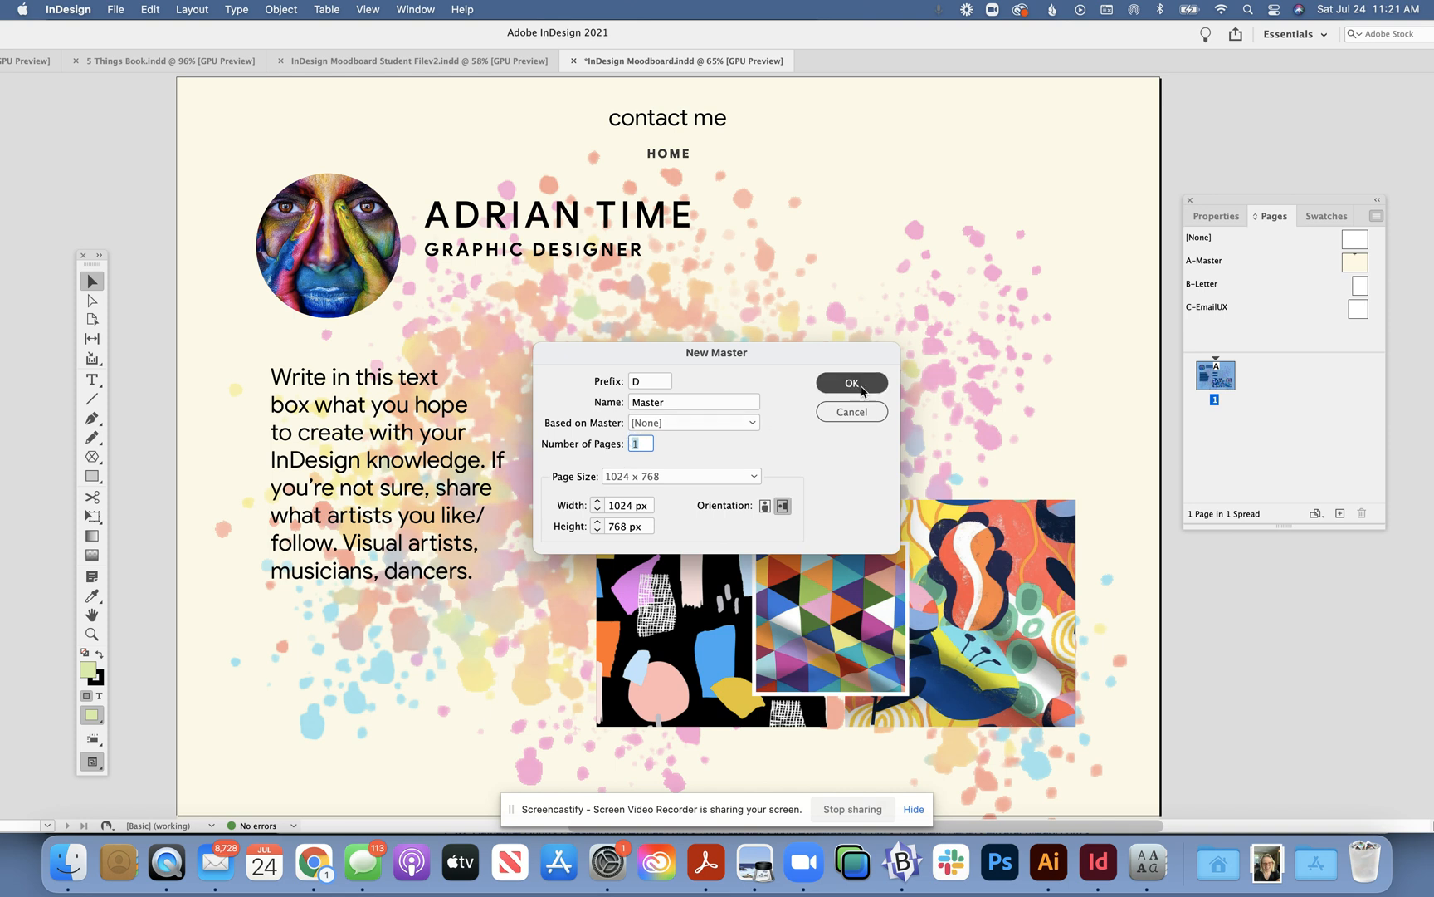
click(852, 412)
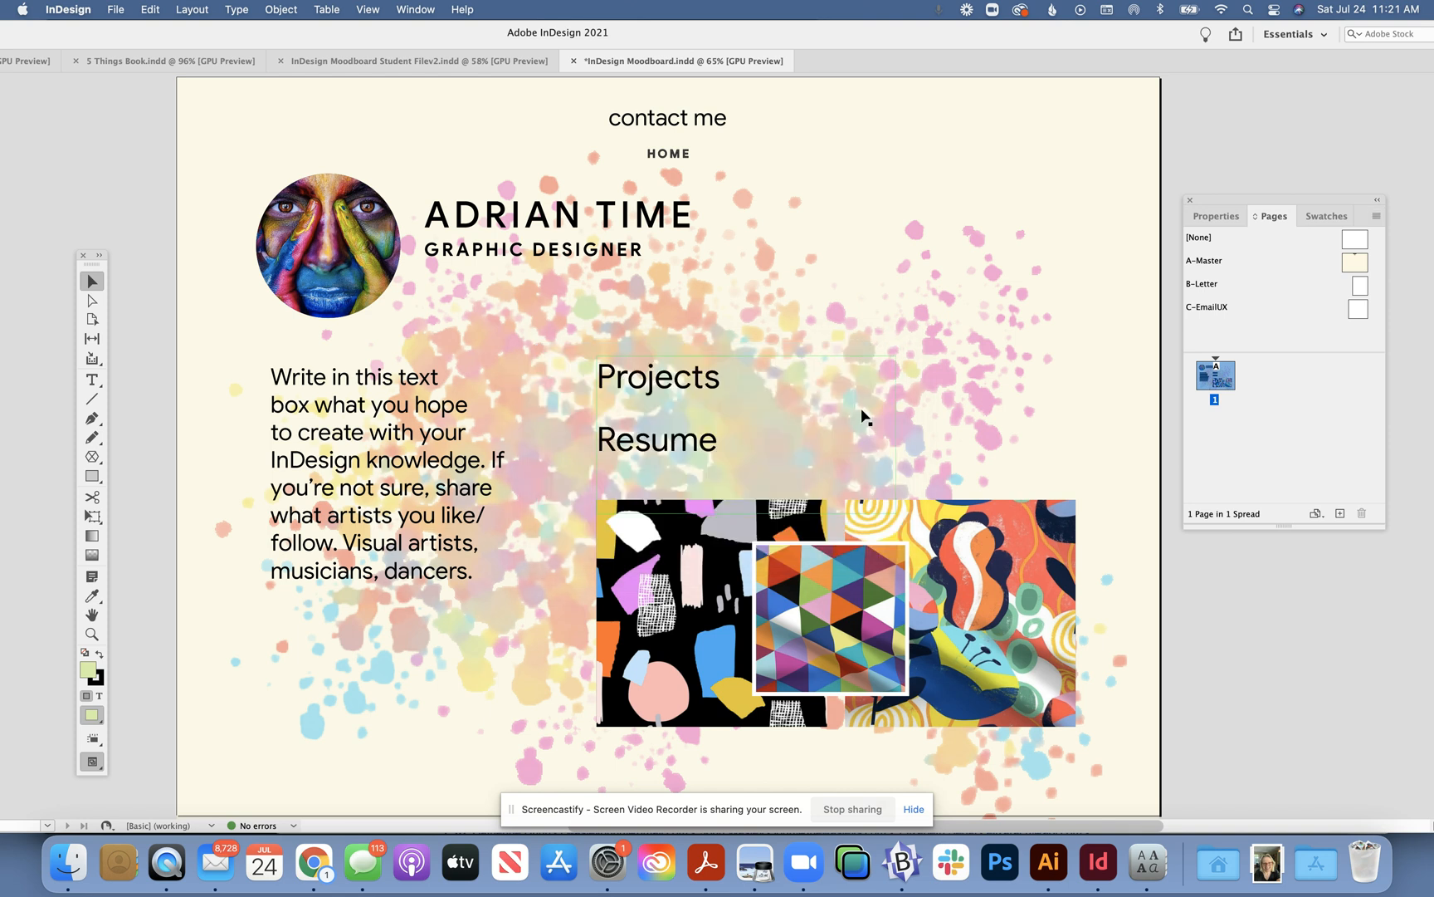
double_click(1356, 262)
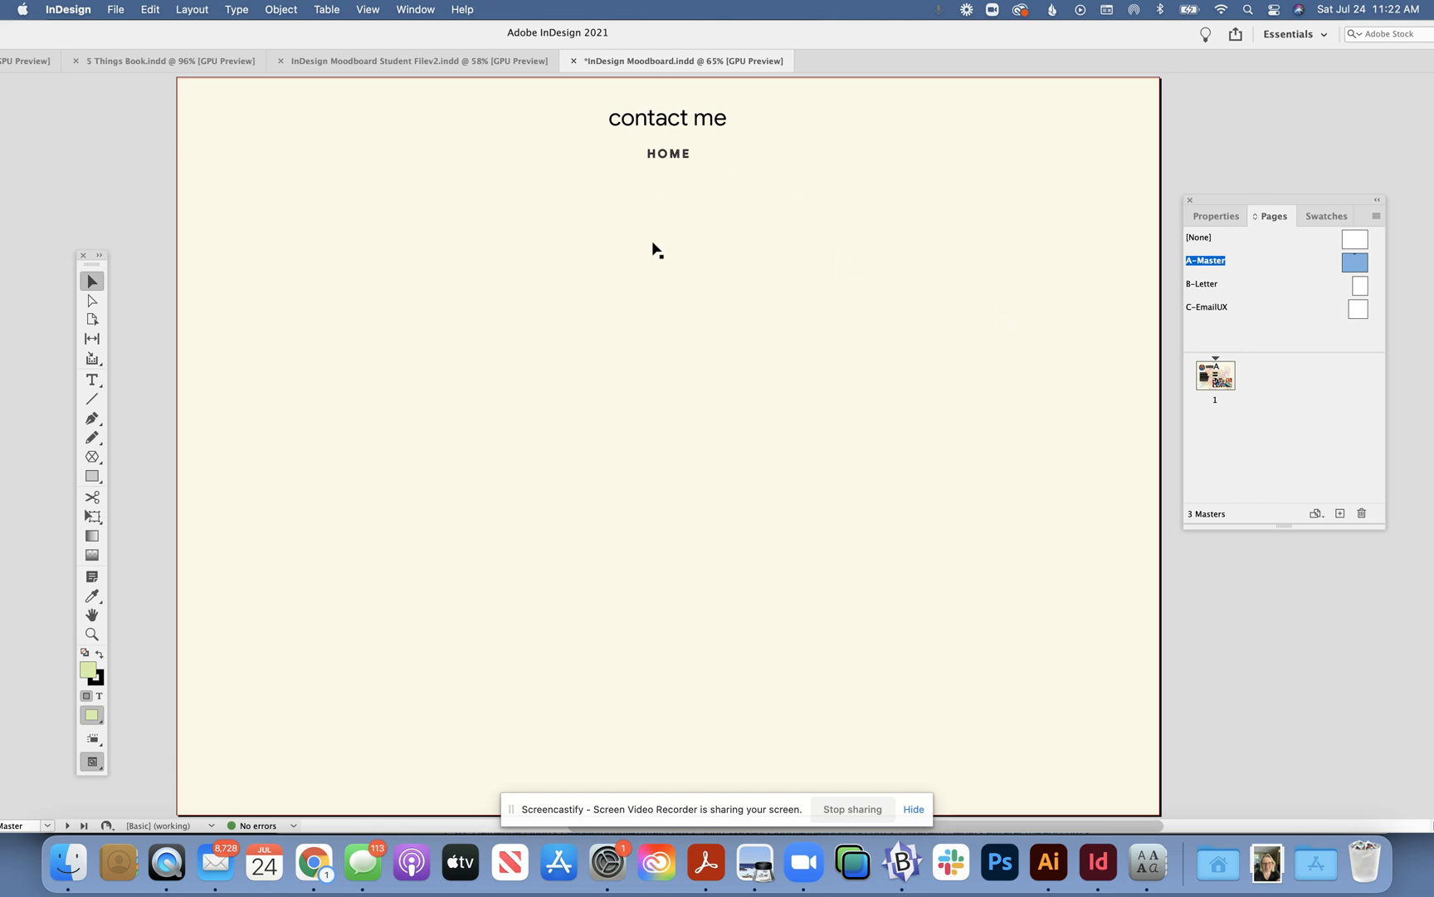
- Select the contact me frame and dock the Hyperlinks panel beside the A-Master page
click(633, 129)
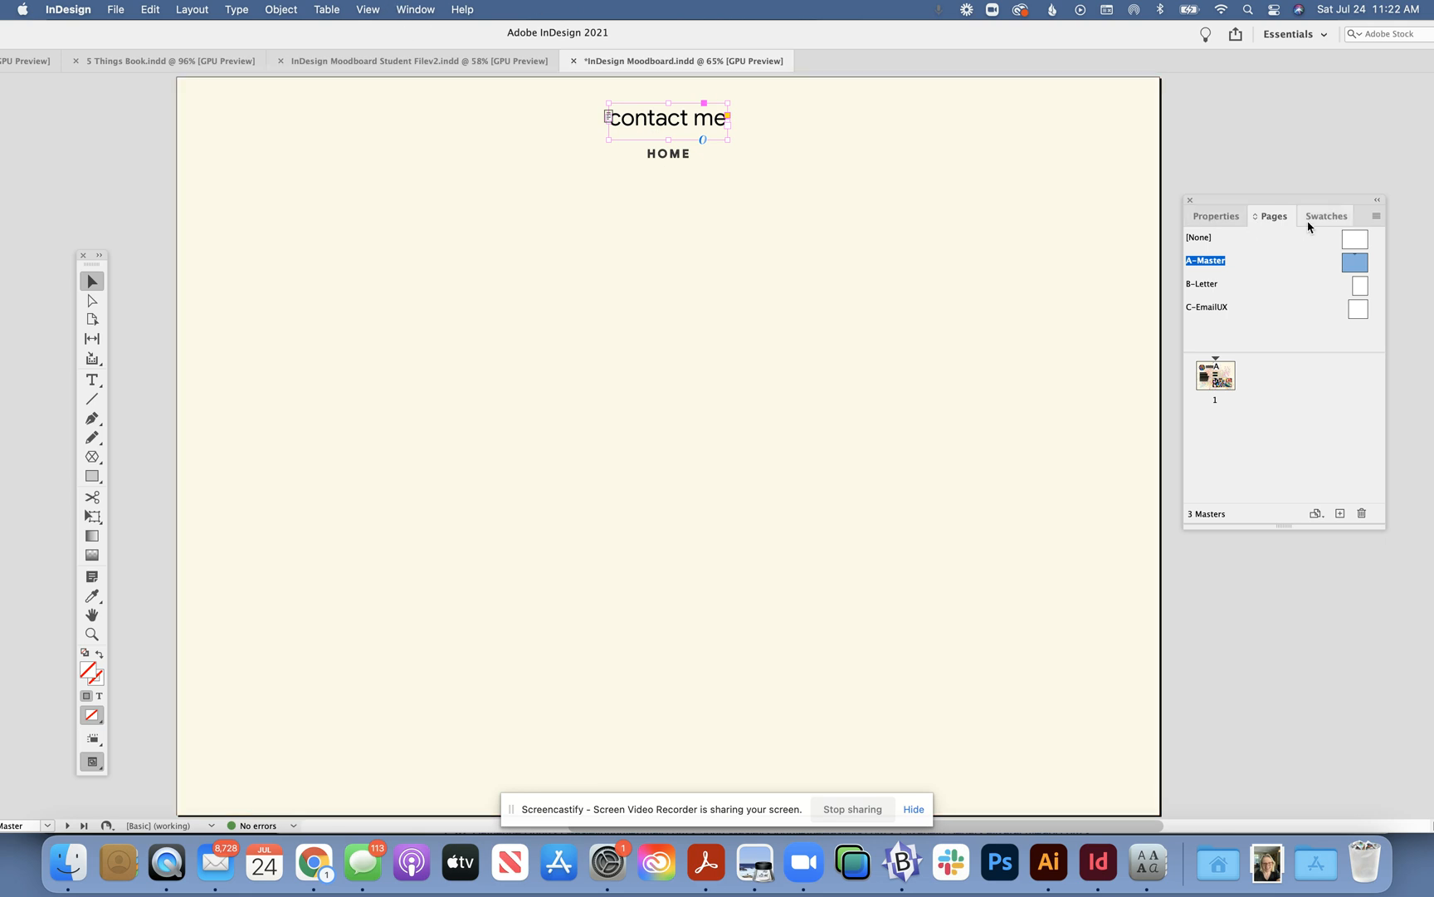
click(415, 9)
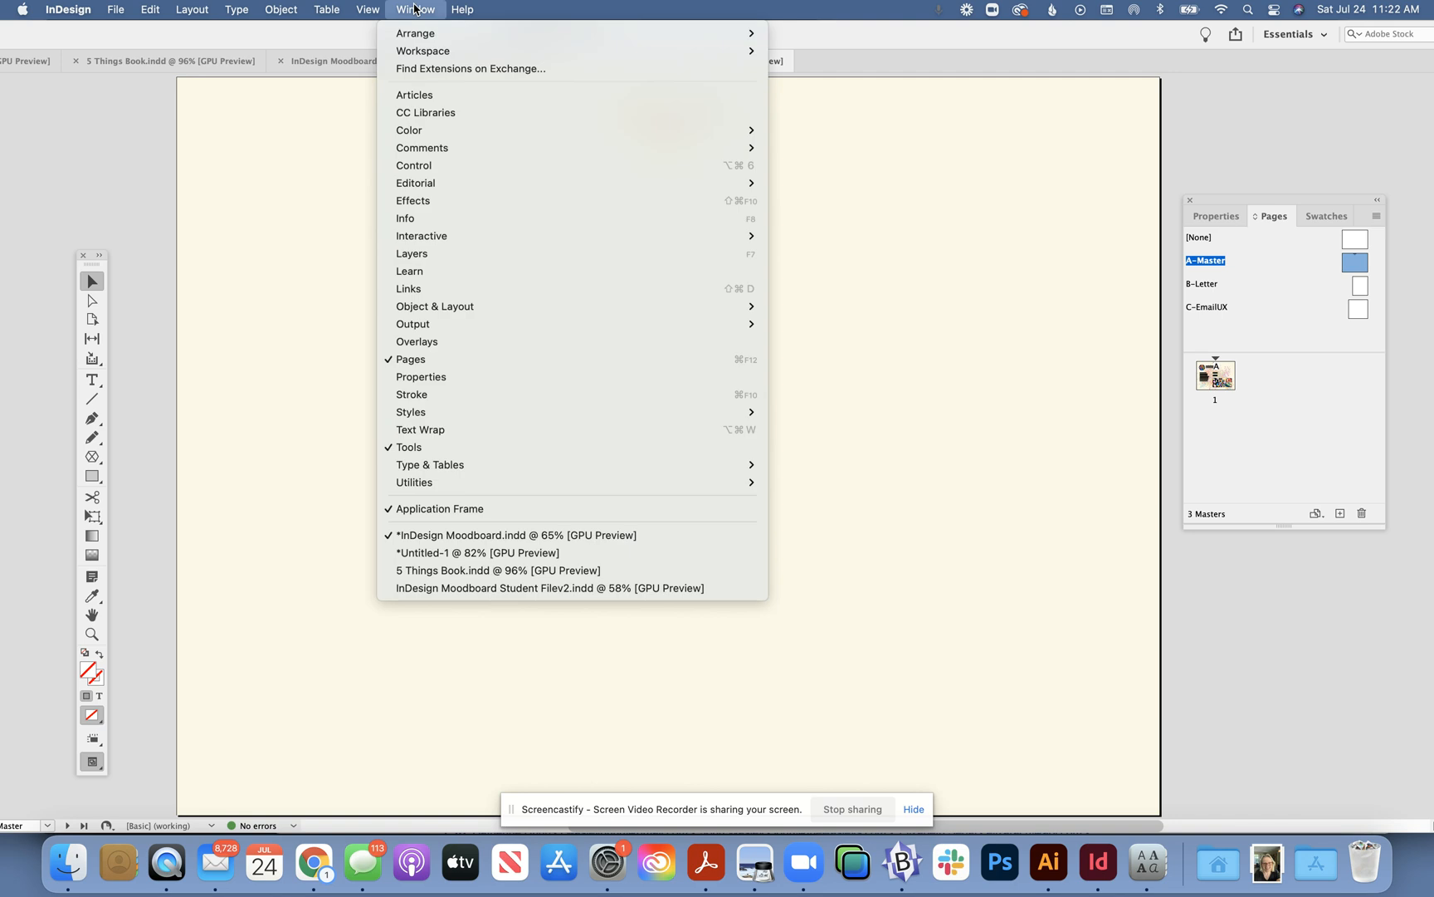
mouse_move(439, 239)
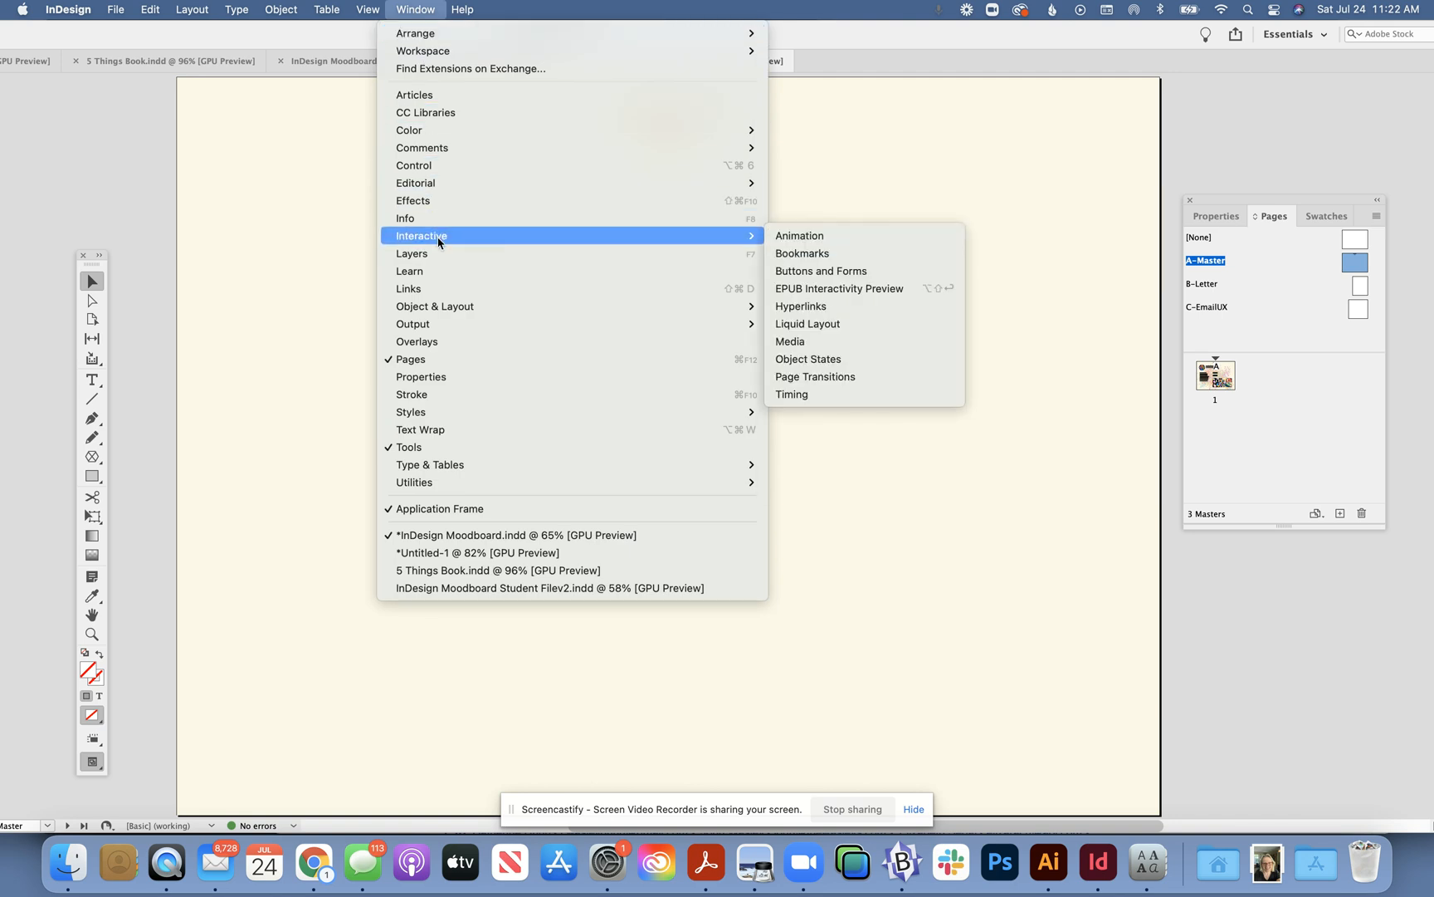
click(812, 307)
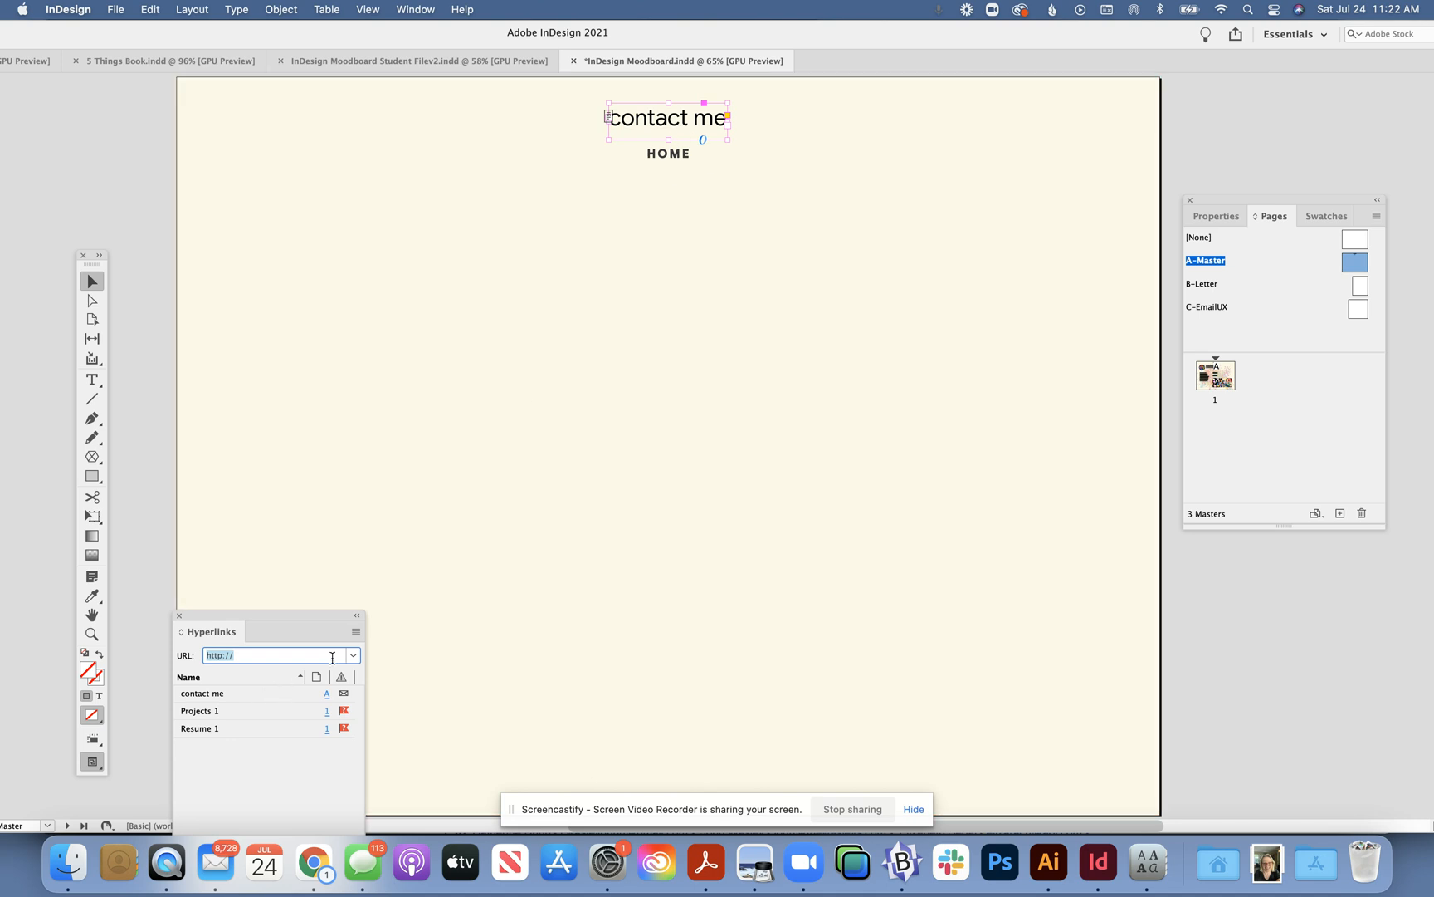
drag(343, 624, 317, 340)
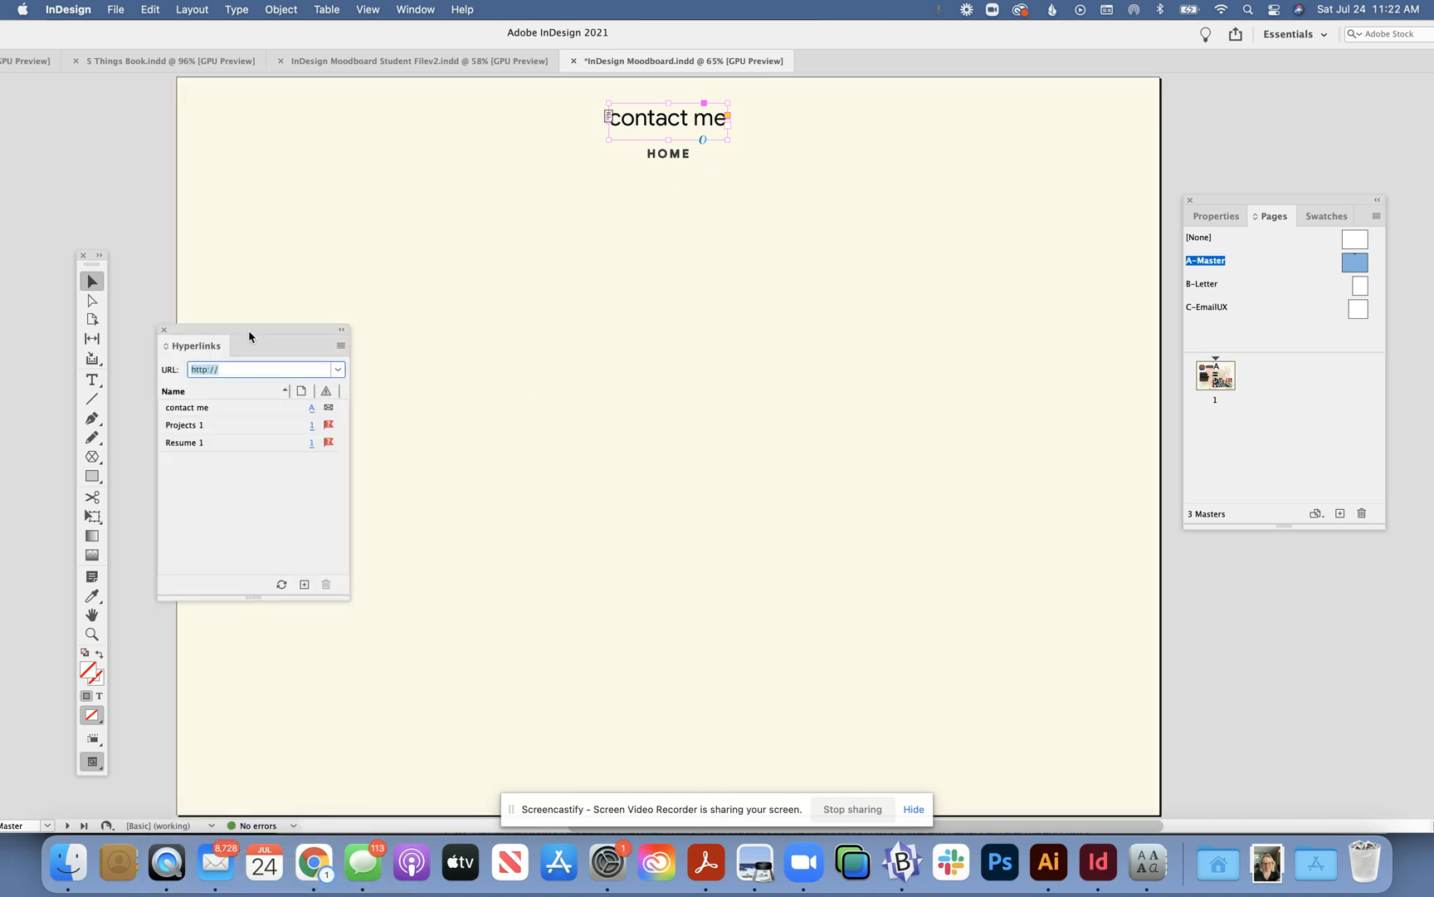
- Create a new Email hyperlink on contact me using the contact's e-mail address
click(340, 346)
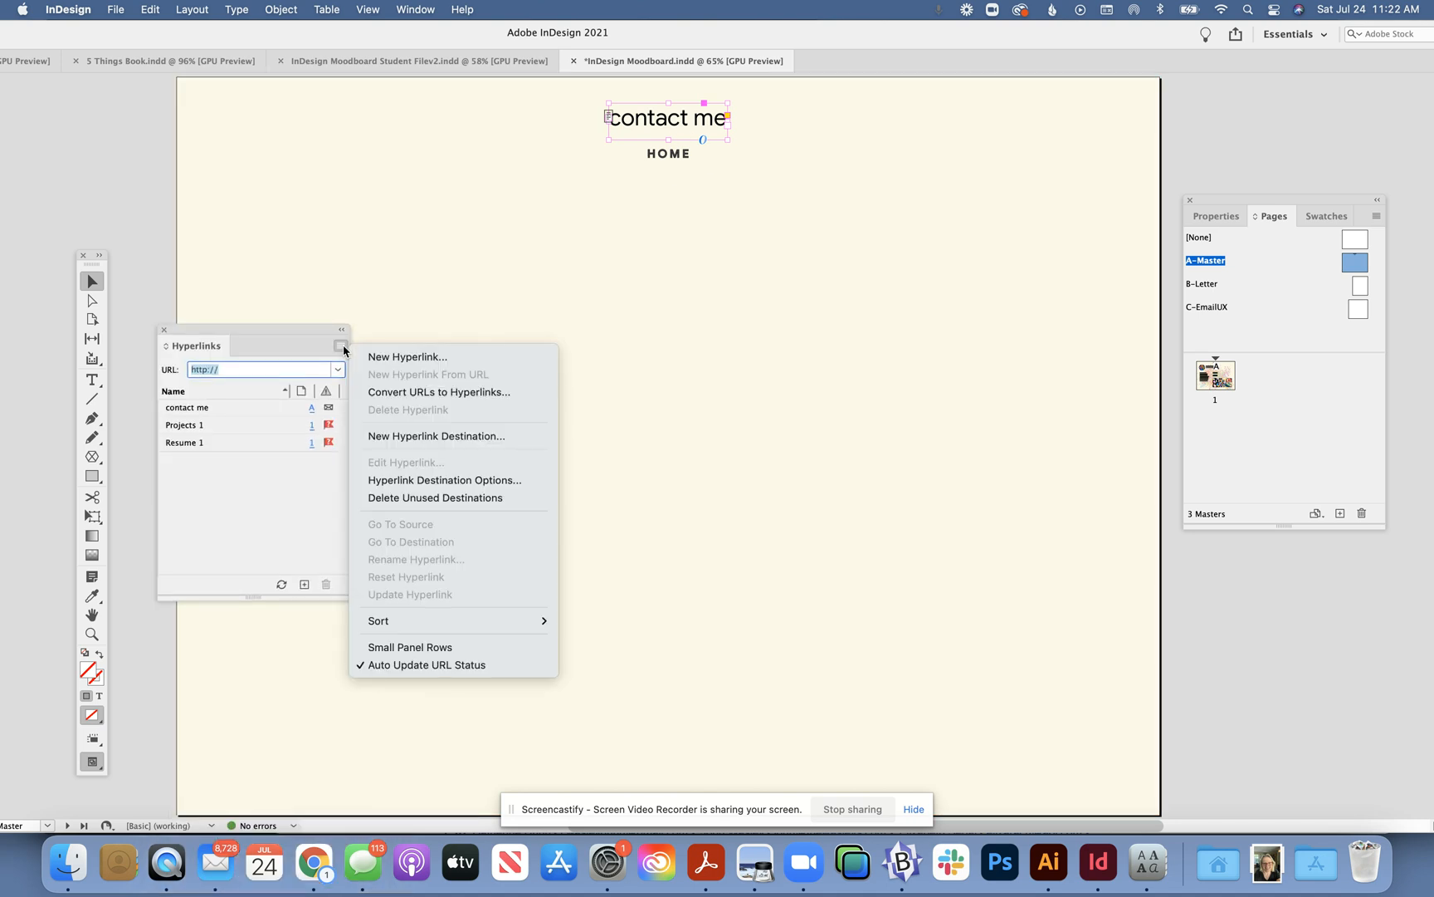
click(362, 362)
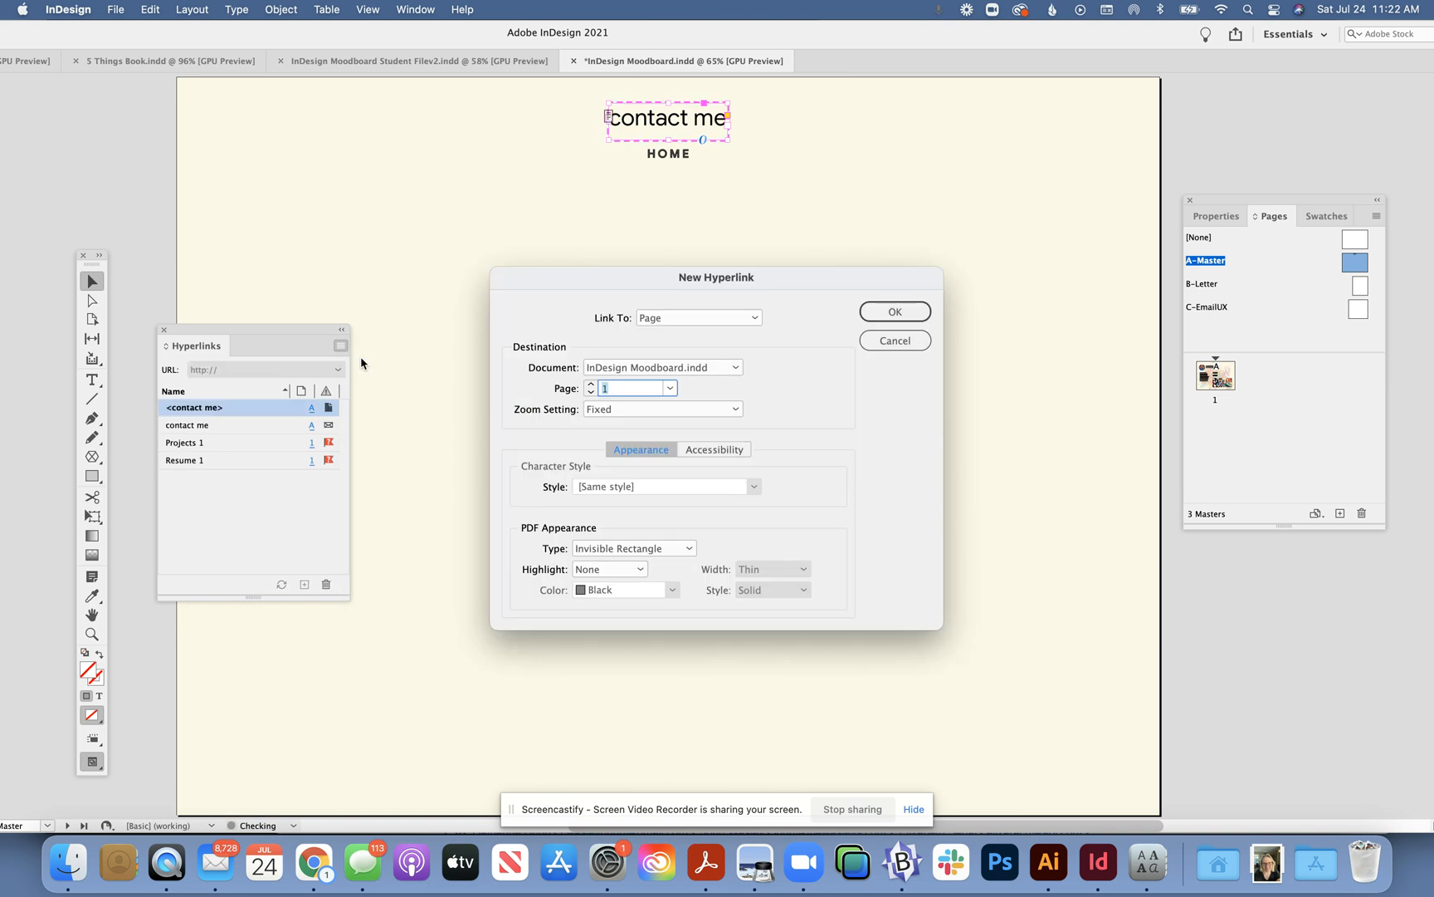
click(693, 320)
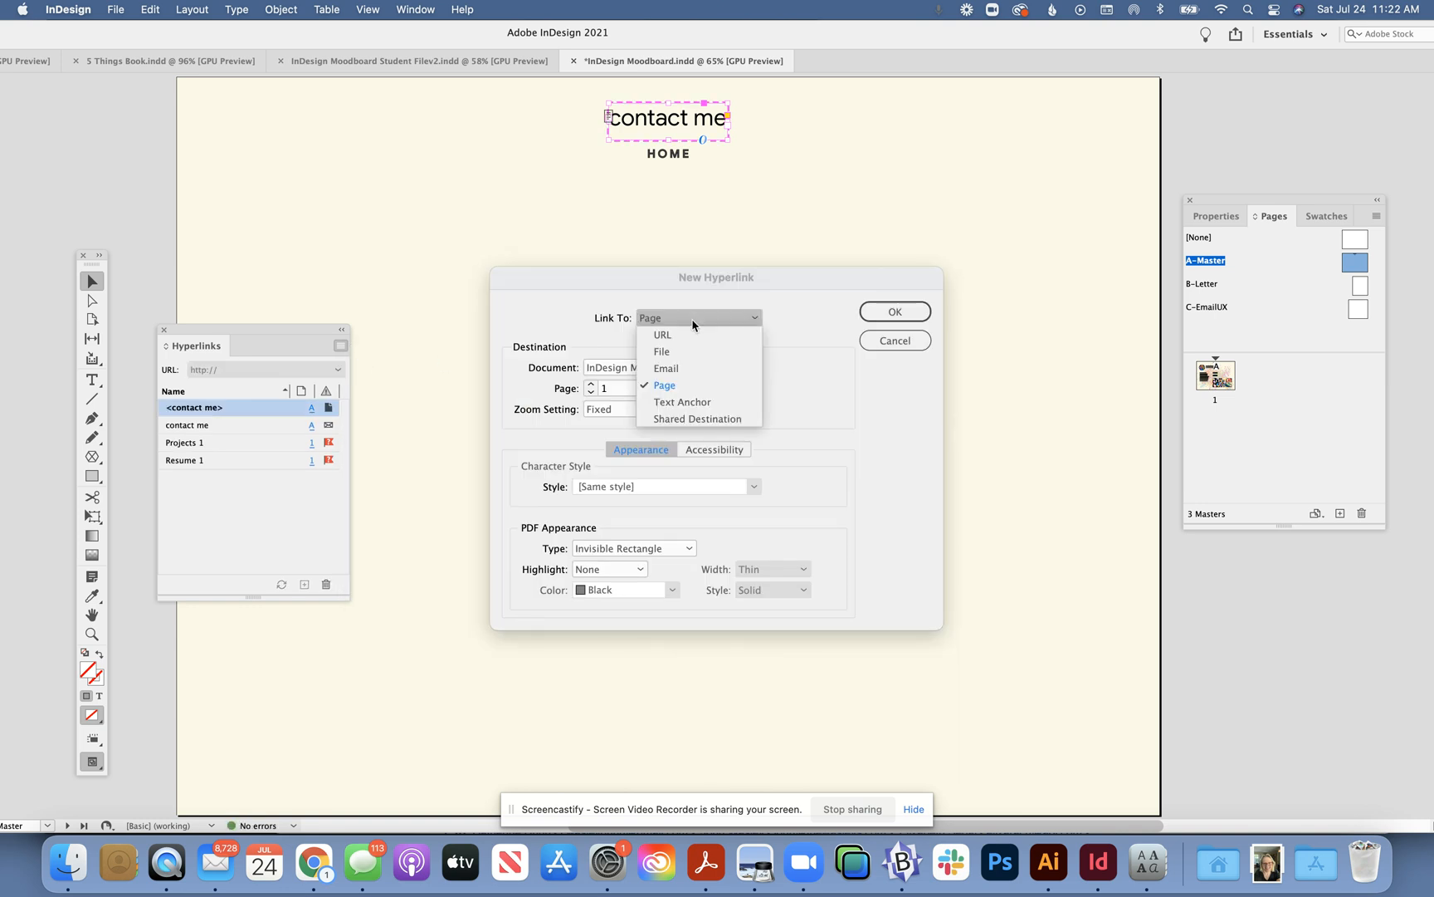
click(691, 369)
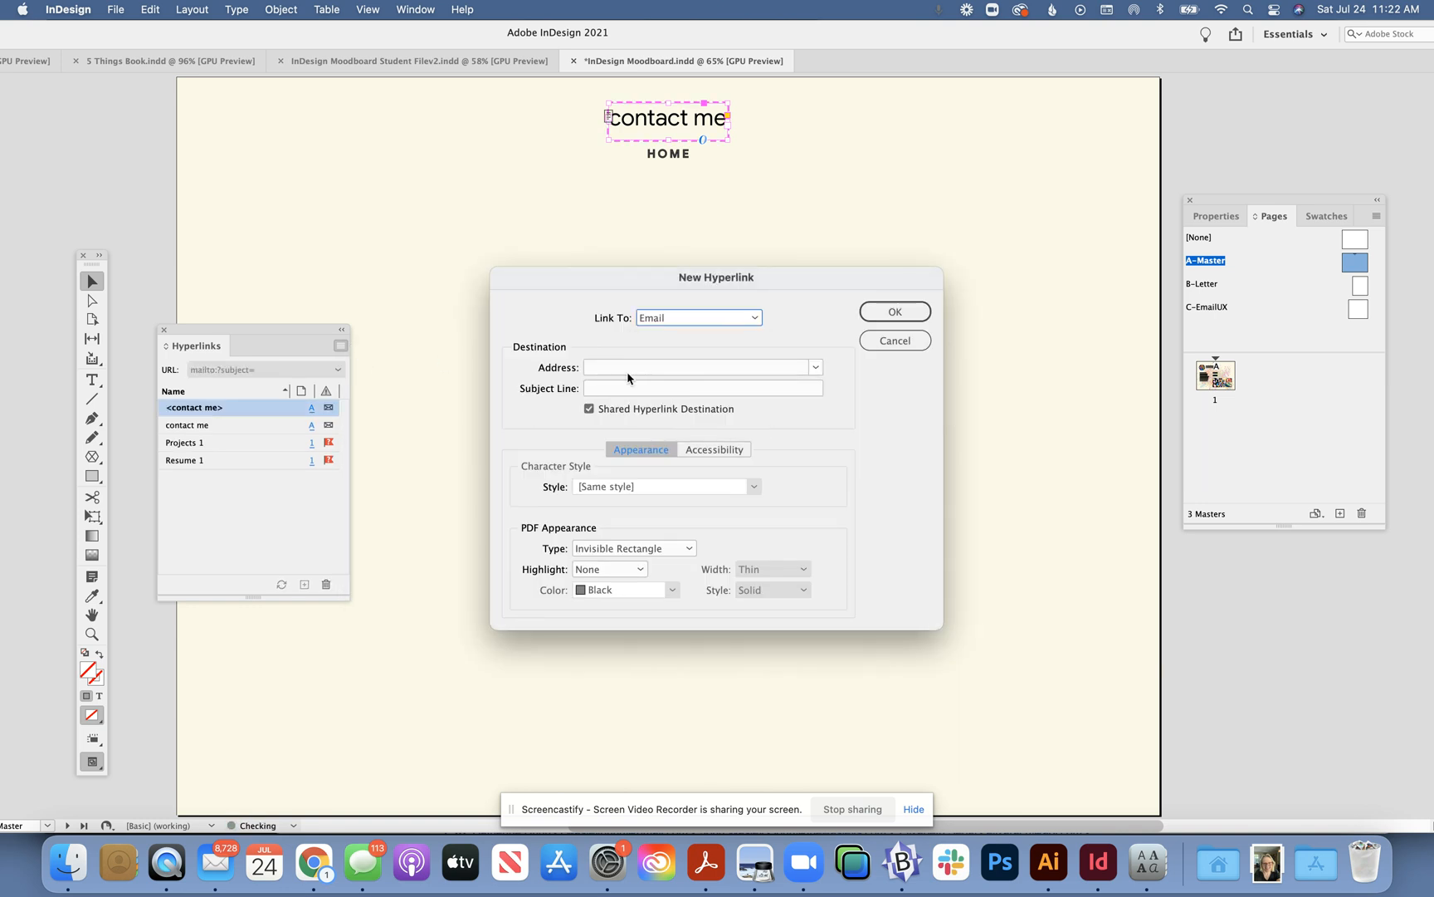
click(595, 370)
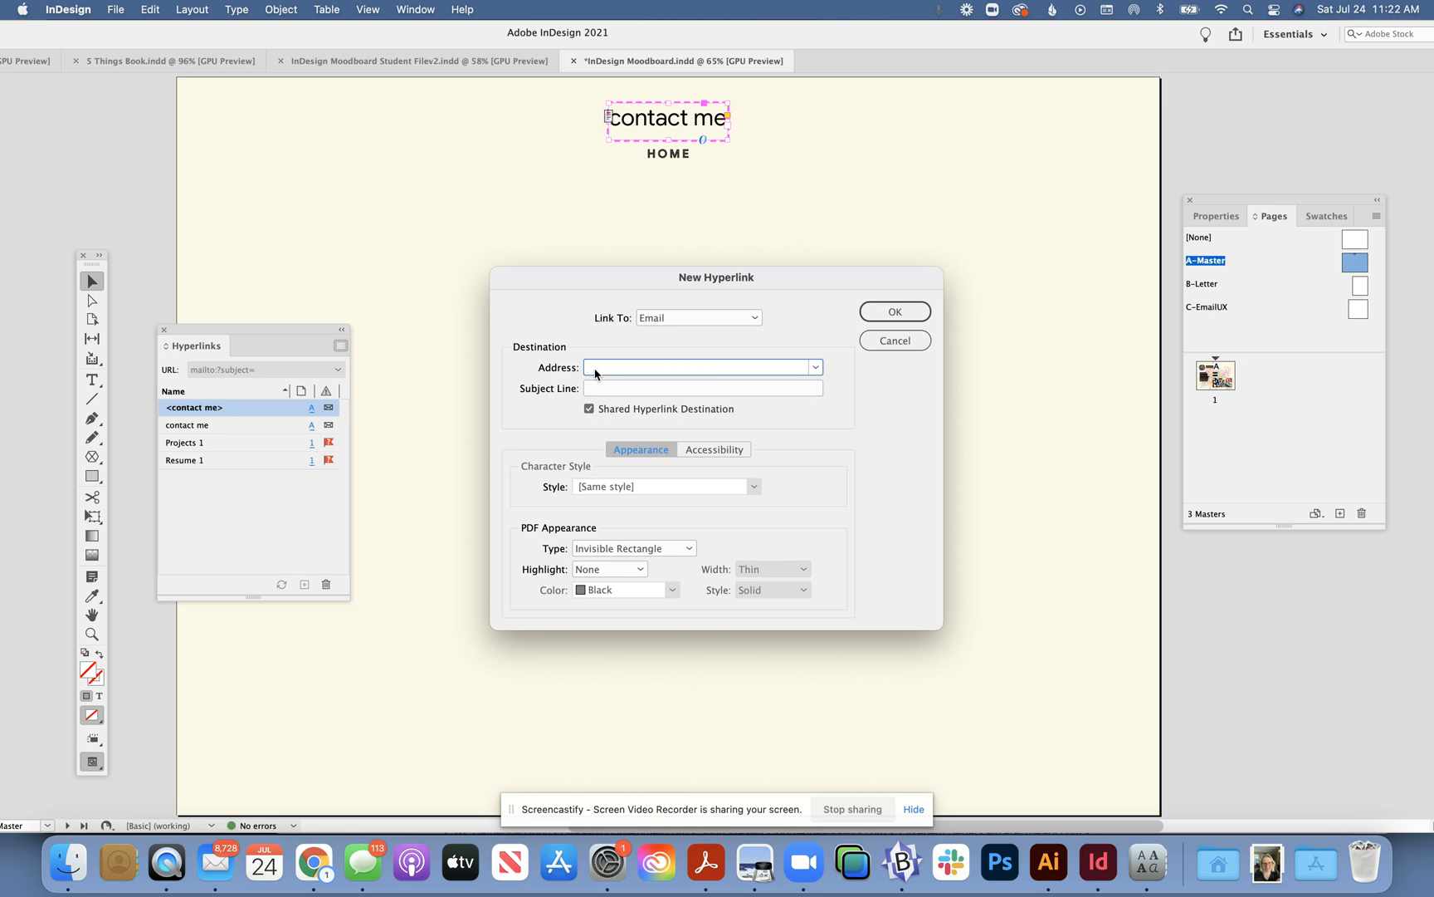
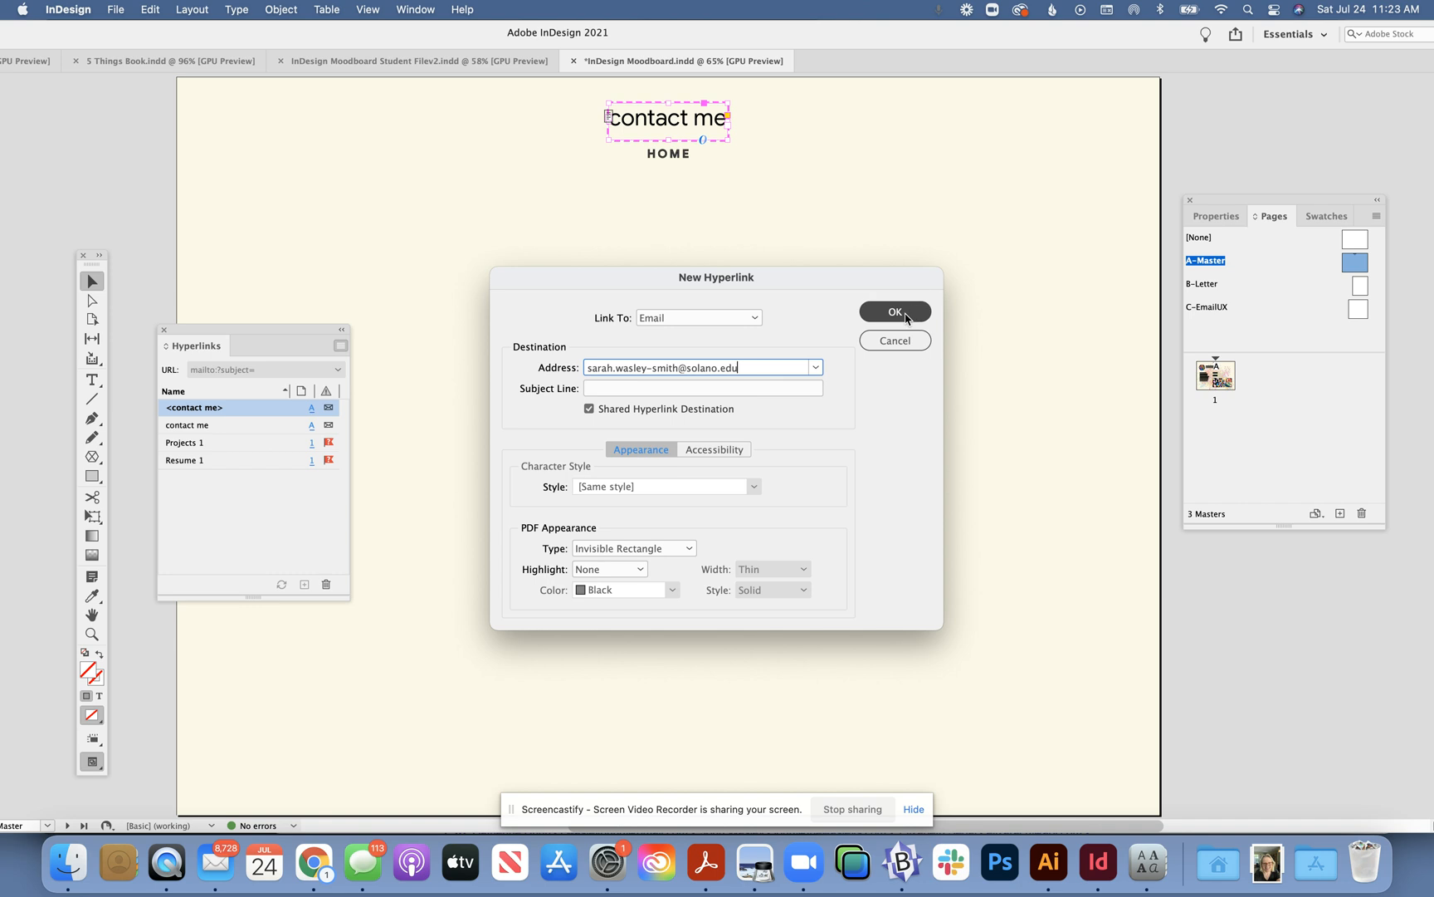
click(907, 314)
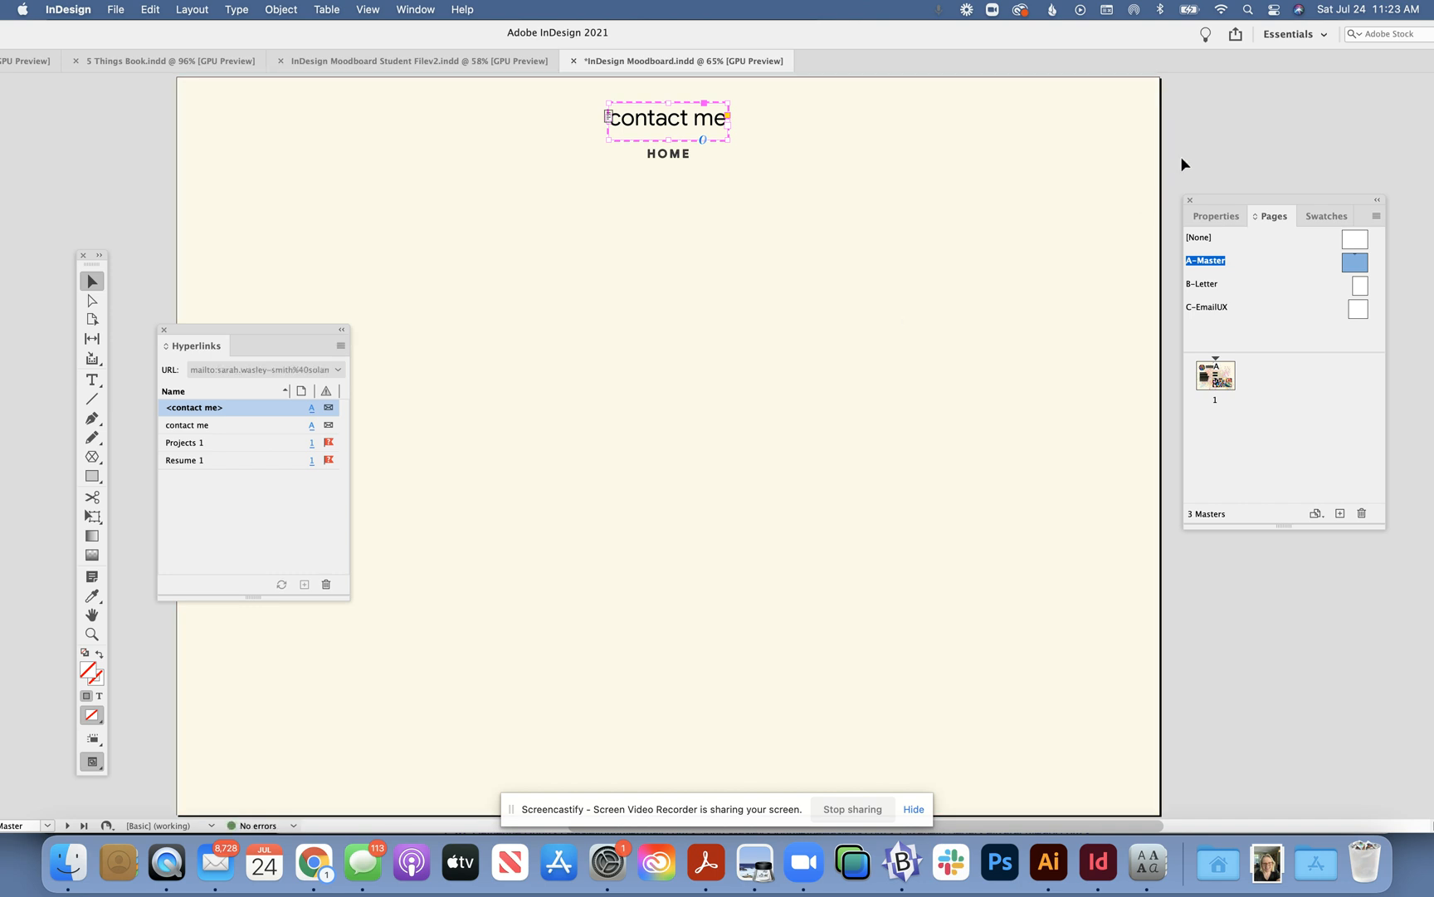
click(662, 154)
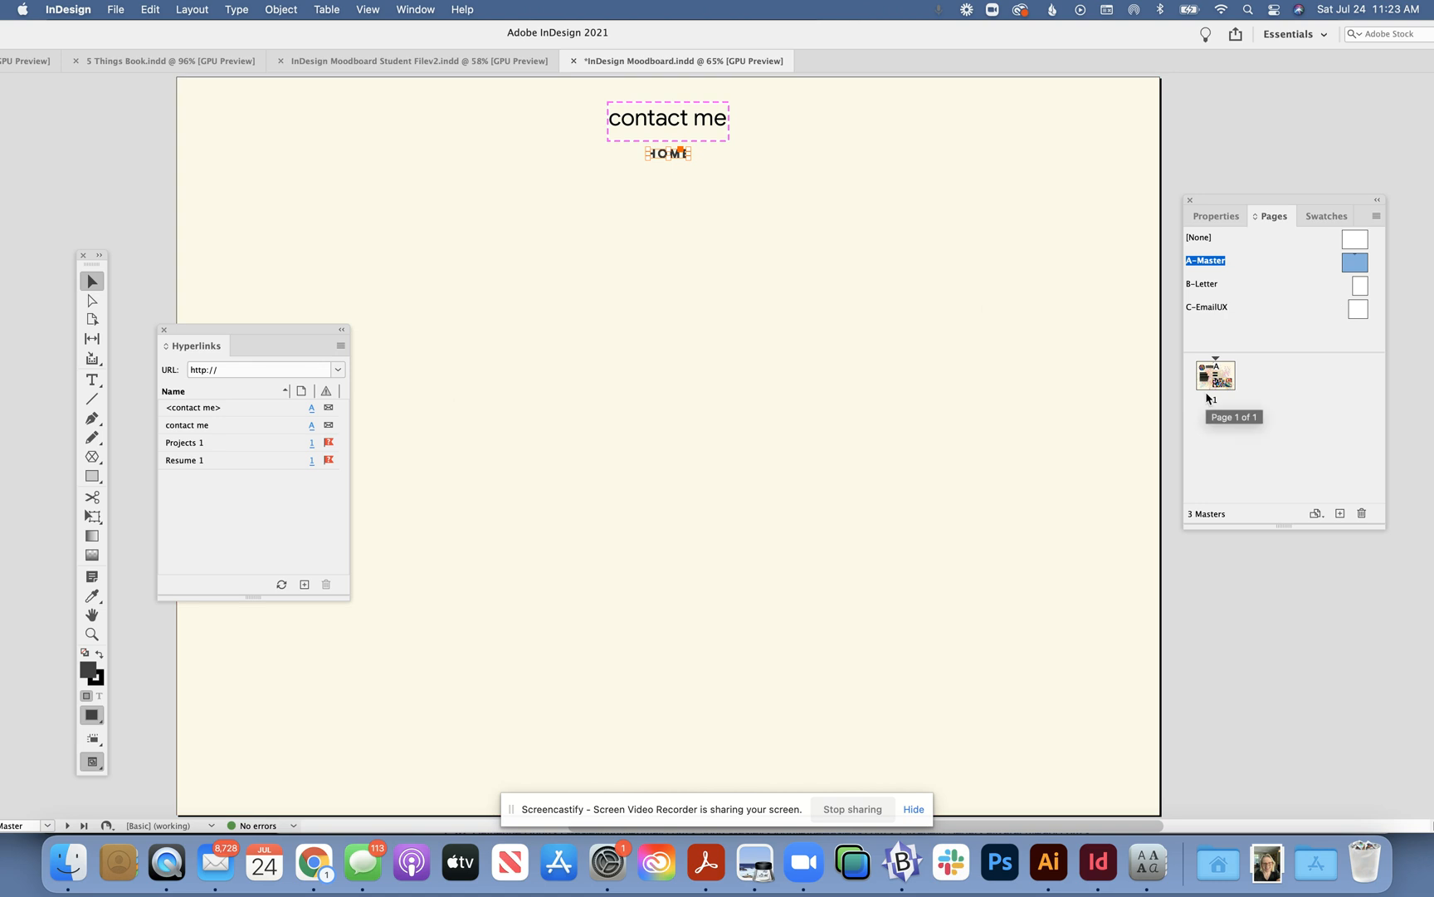
- Link HOME to page 1 with a Page hyperlink, and add a second A-Master page
click(341, 347)
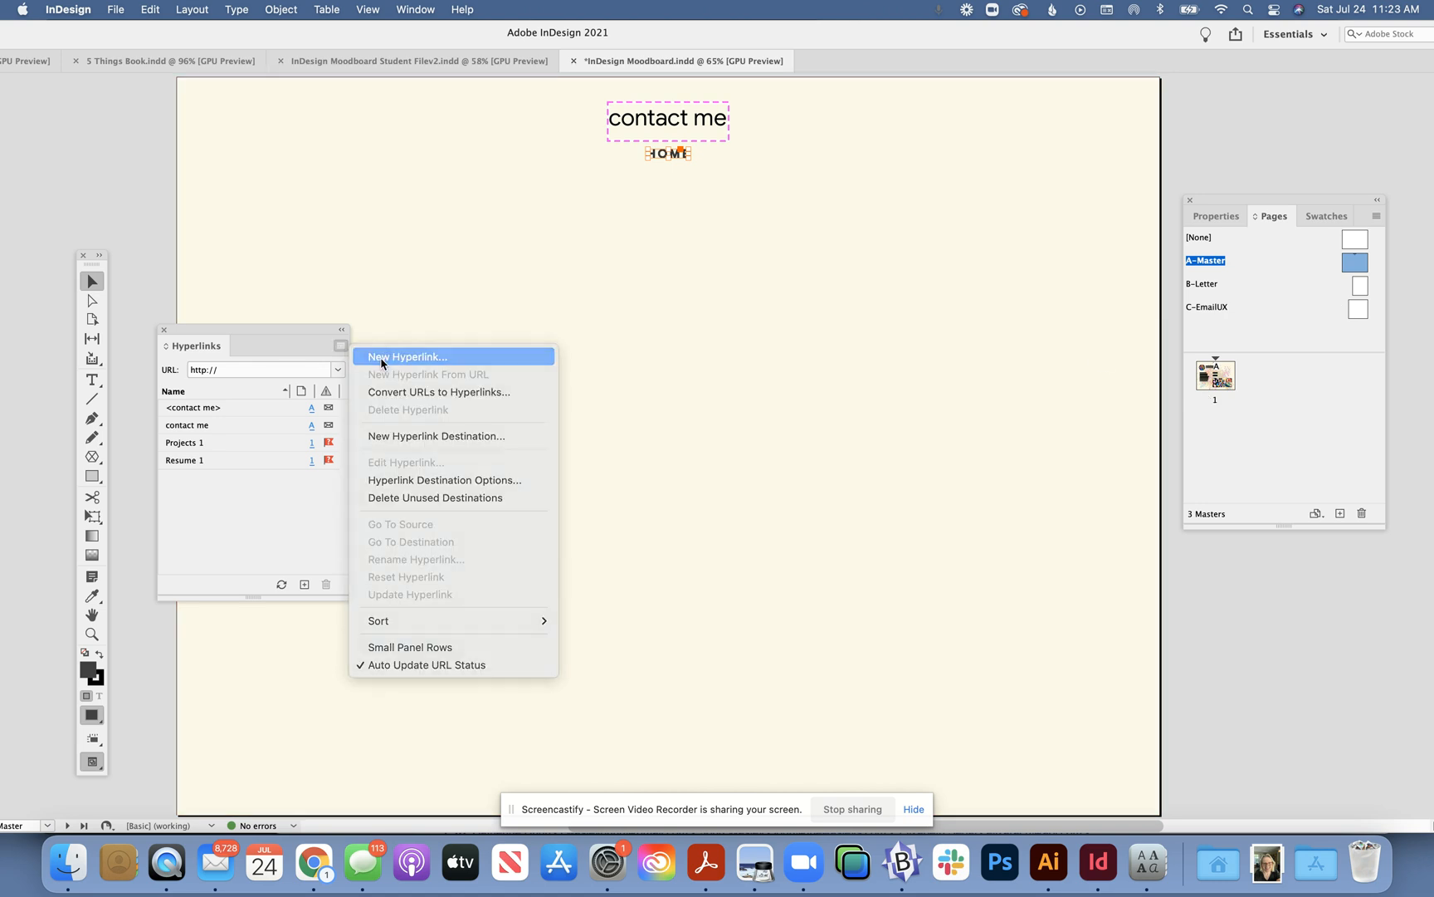
click(382, 357)
click(669, 320)
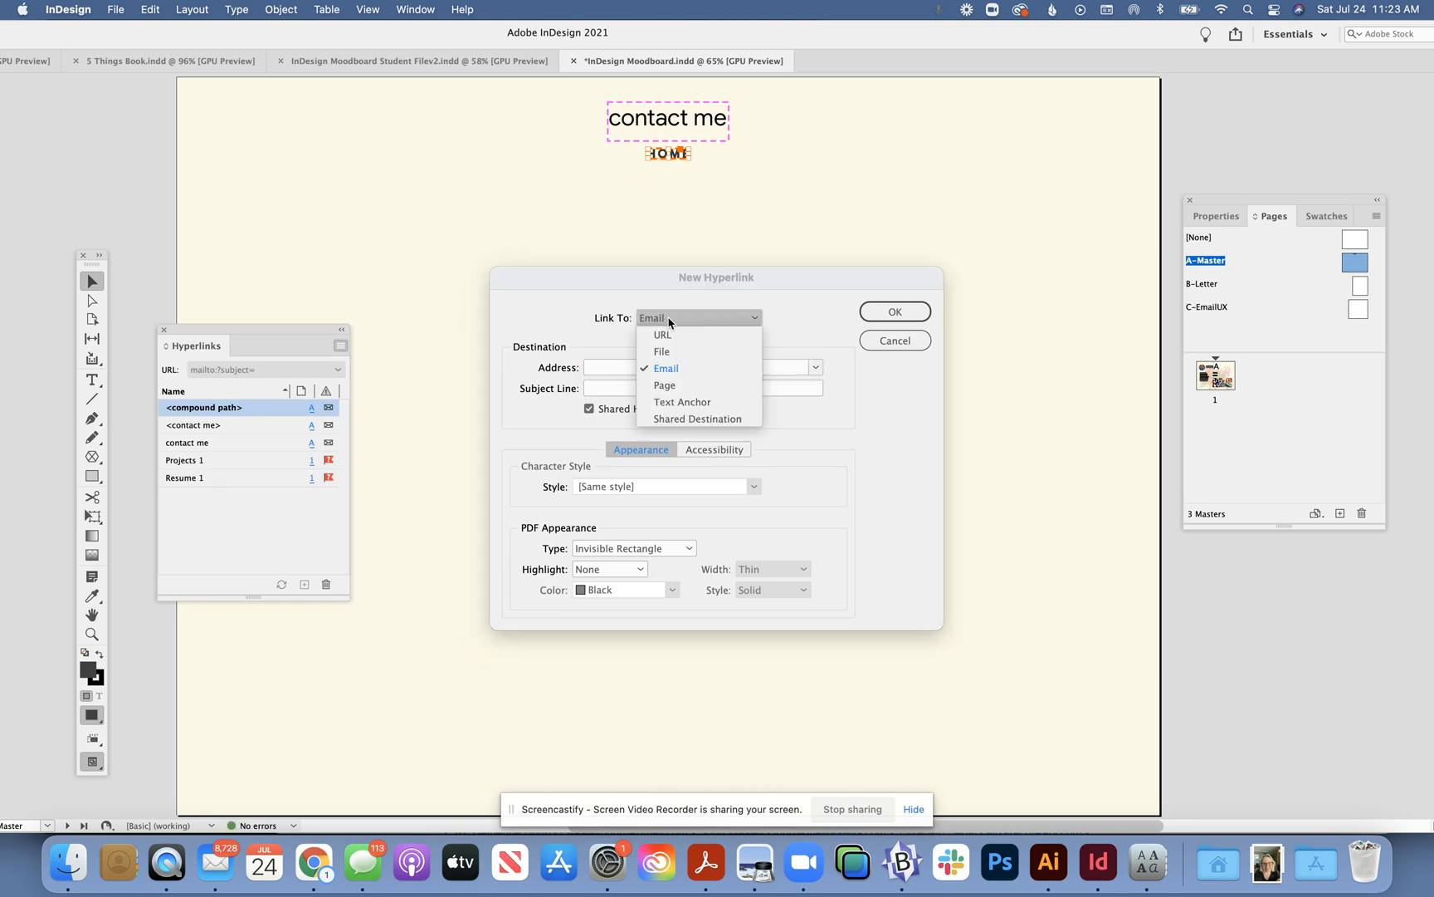
click(681, 387)
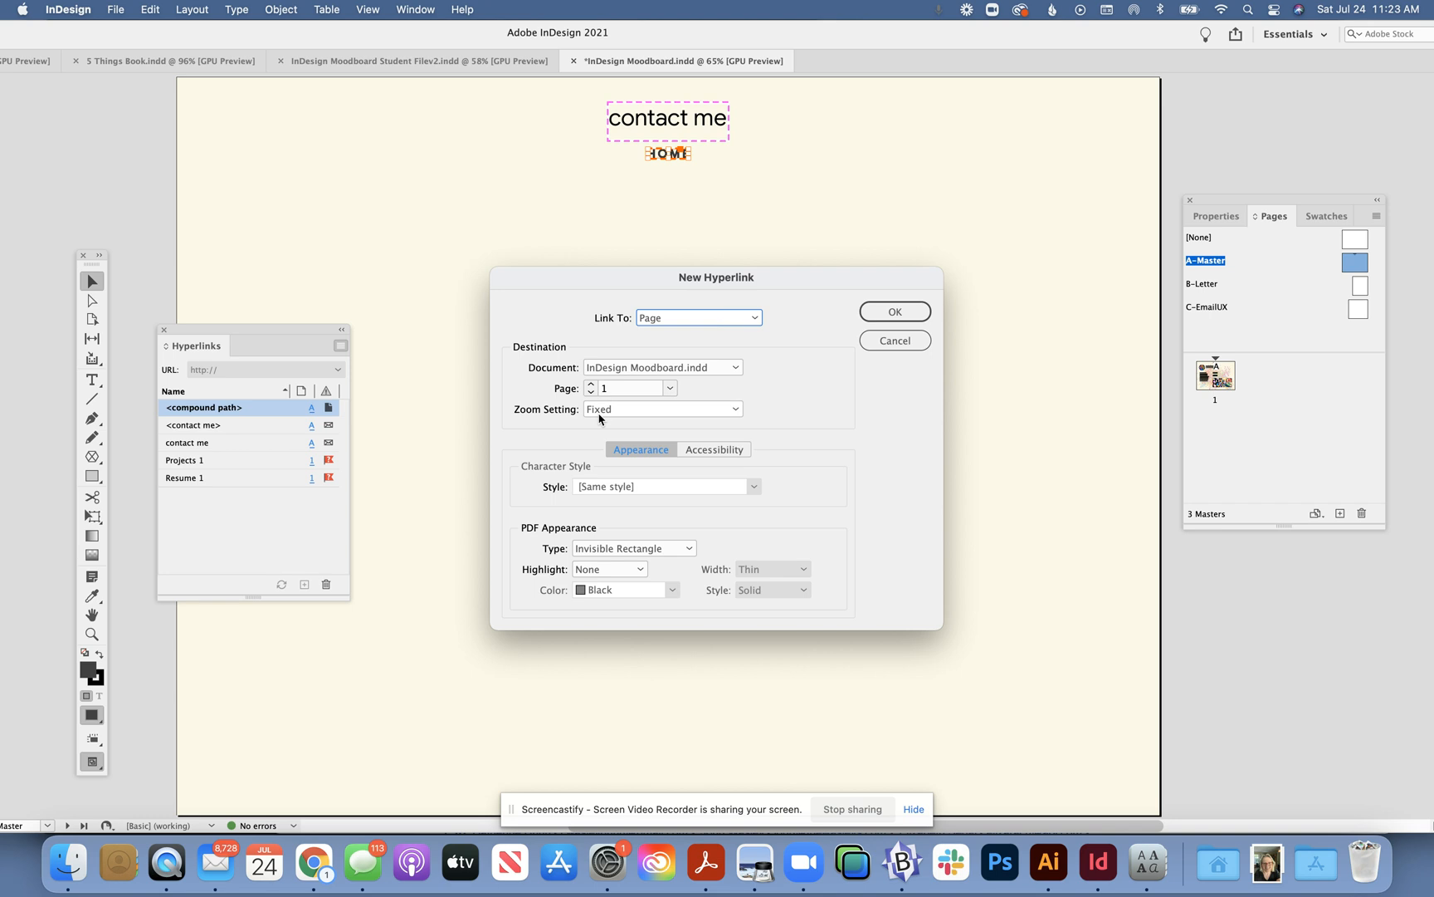
click(897, 312)
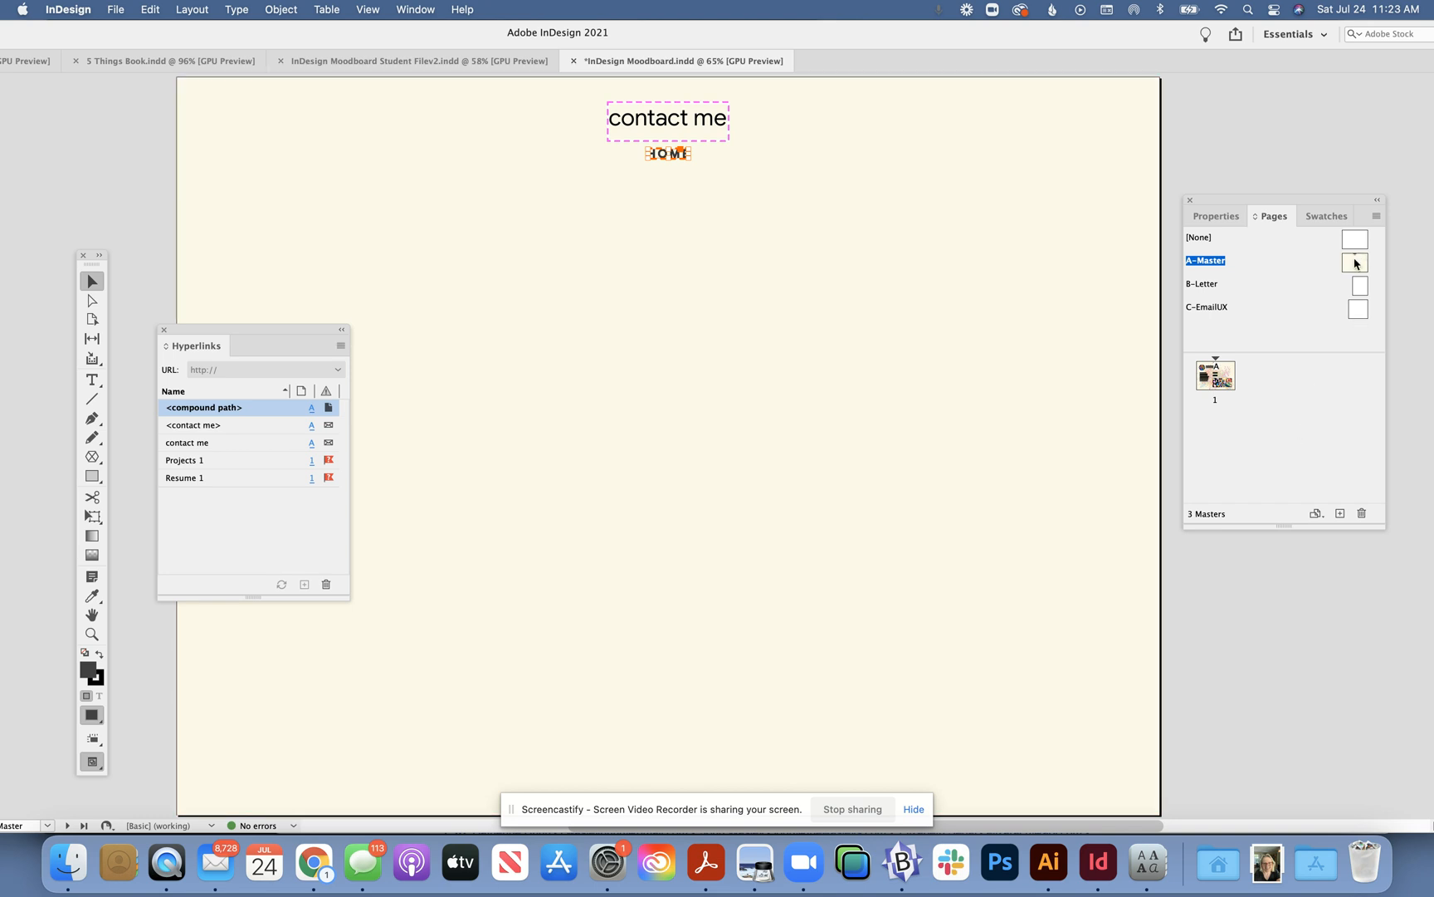
drag(1355, 263, 1225, 435)
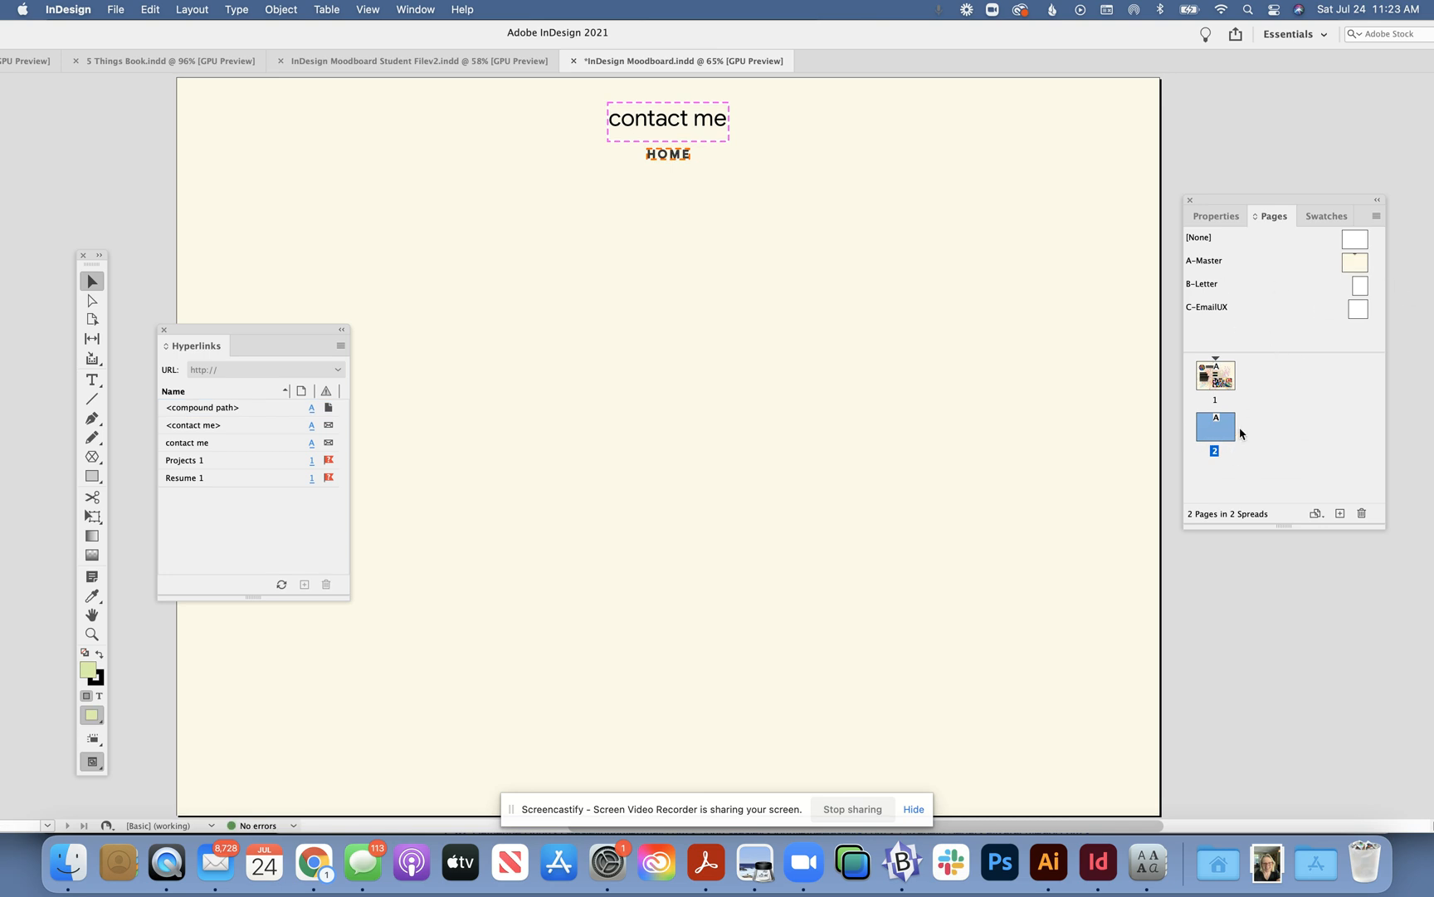
- Draw a large green square on page 2 and add a third page from A-Master
double_click(1218, 433)
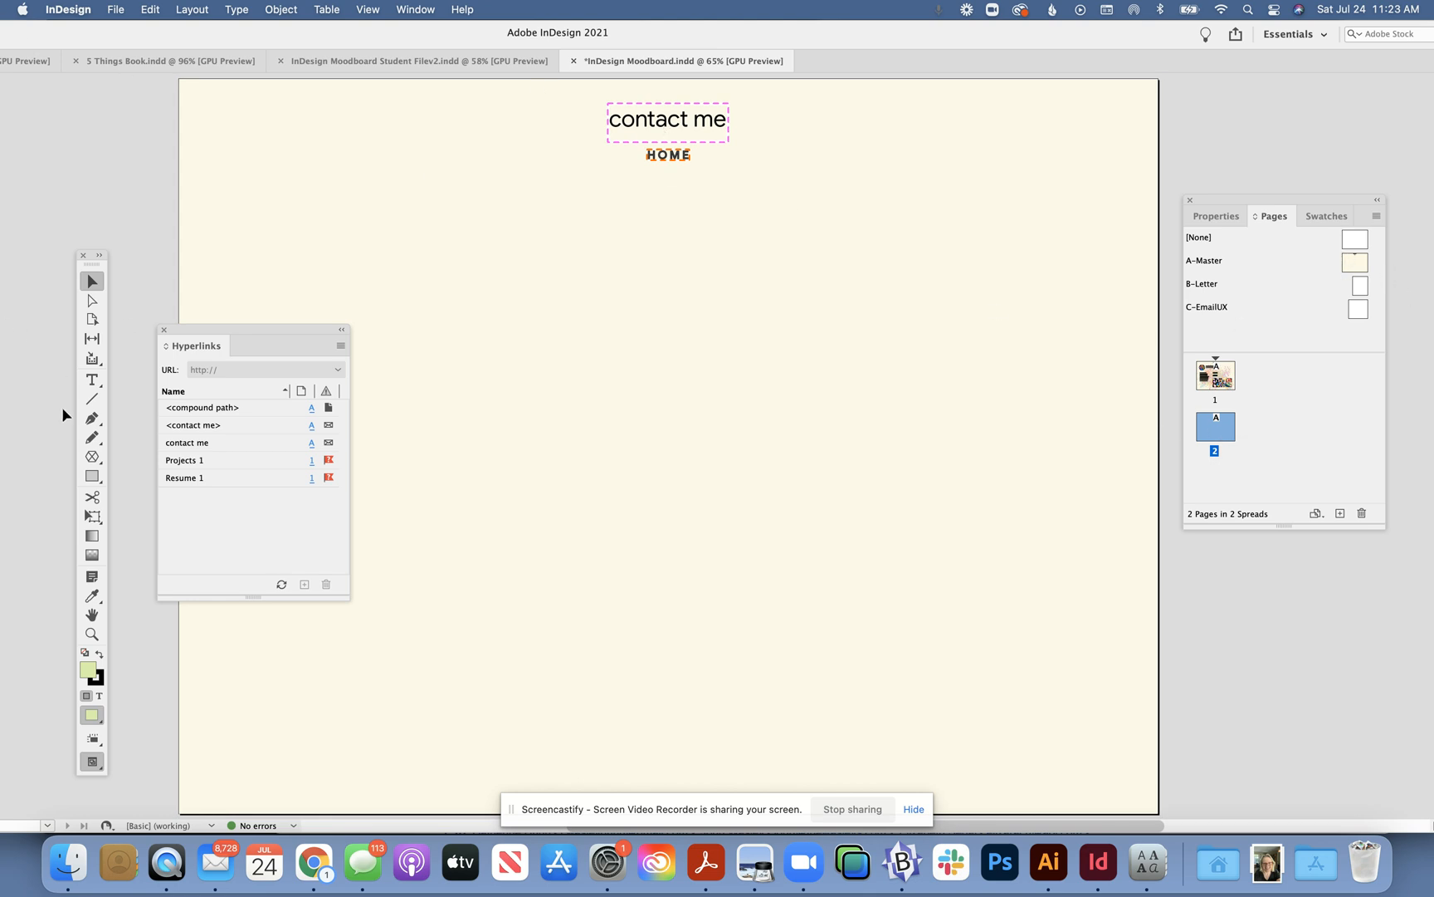
click(92, 475)
drag(495, 286, 852, 609)
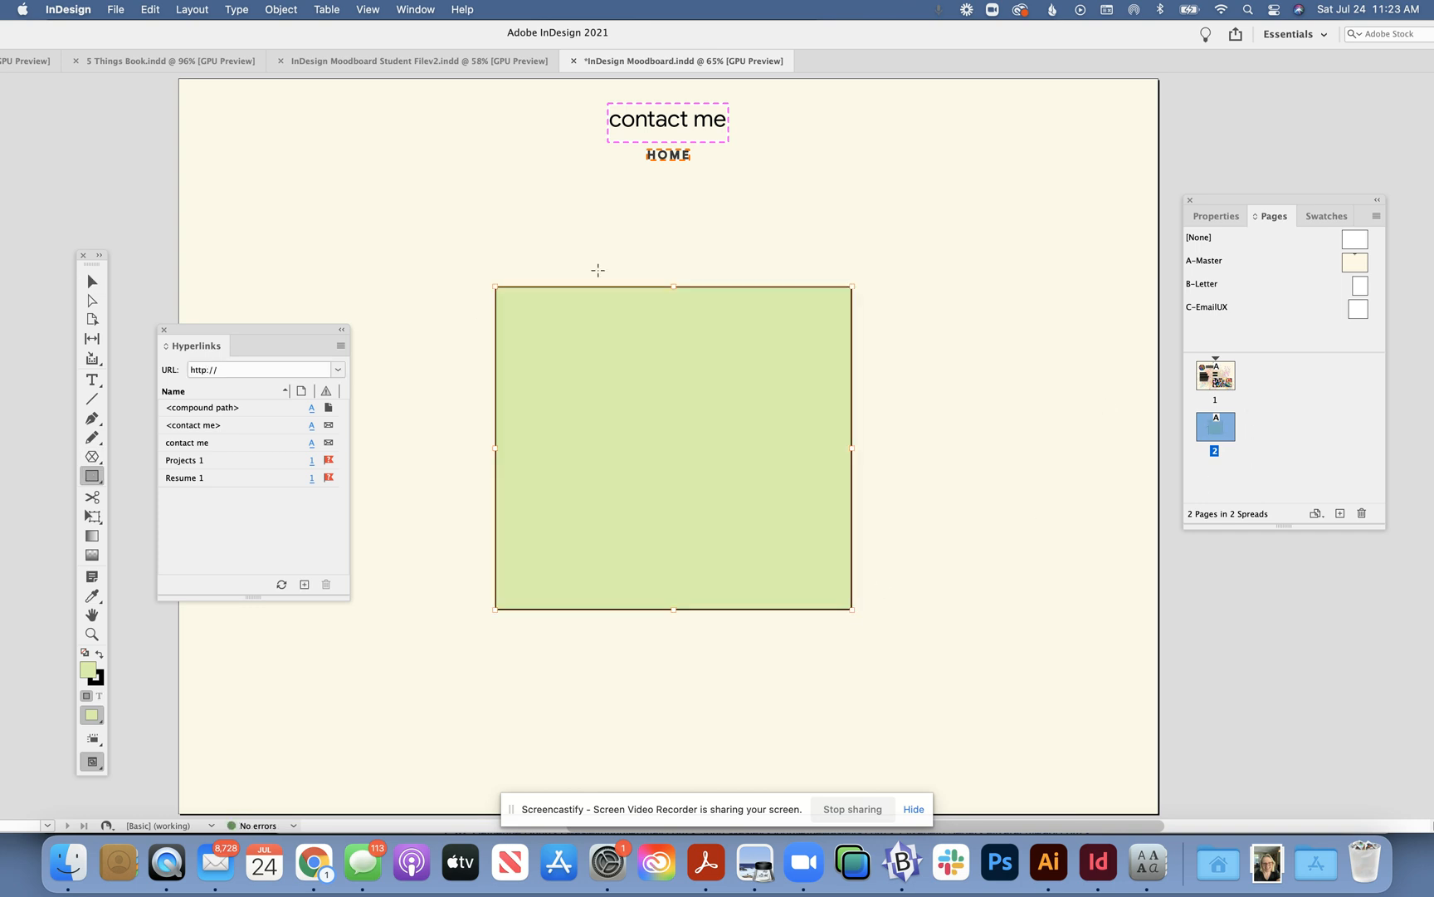
click(92, 281)
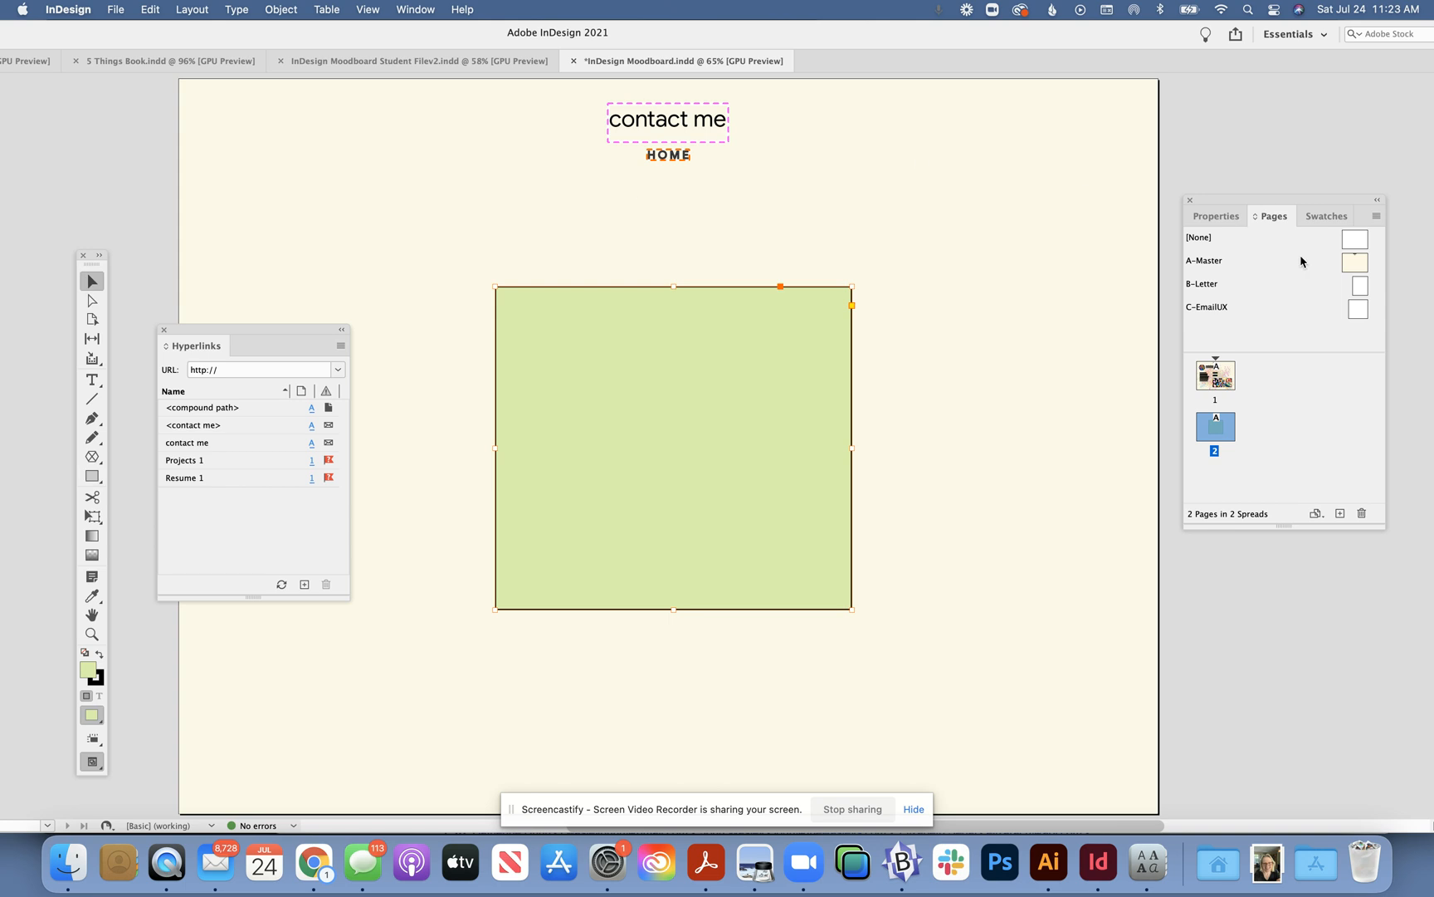
drag(1359, 267, 1230, 497)
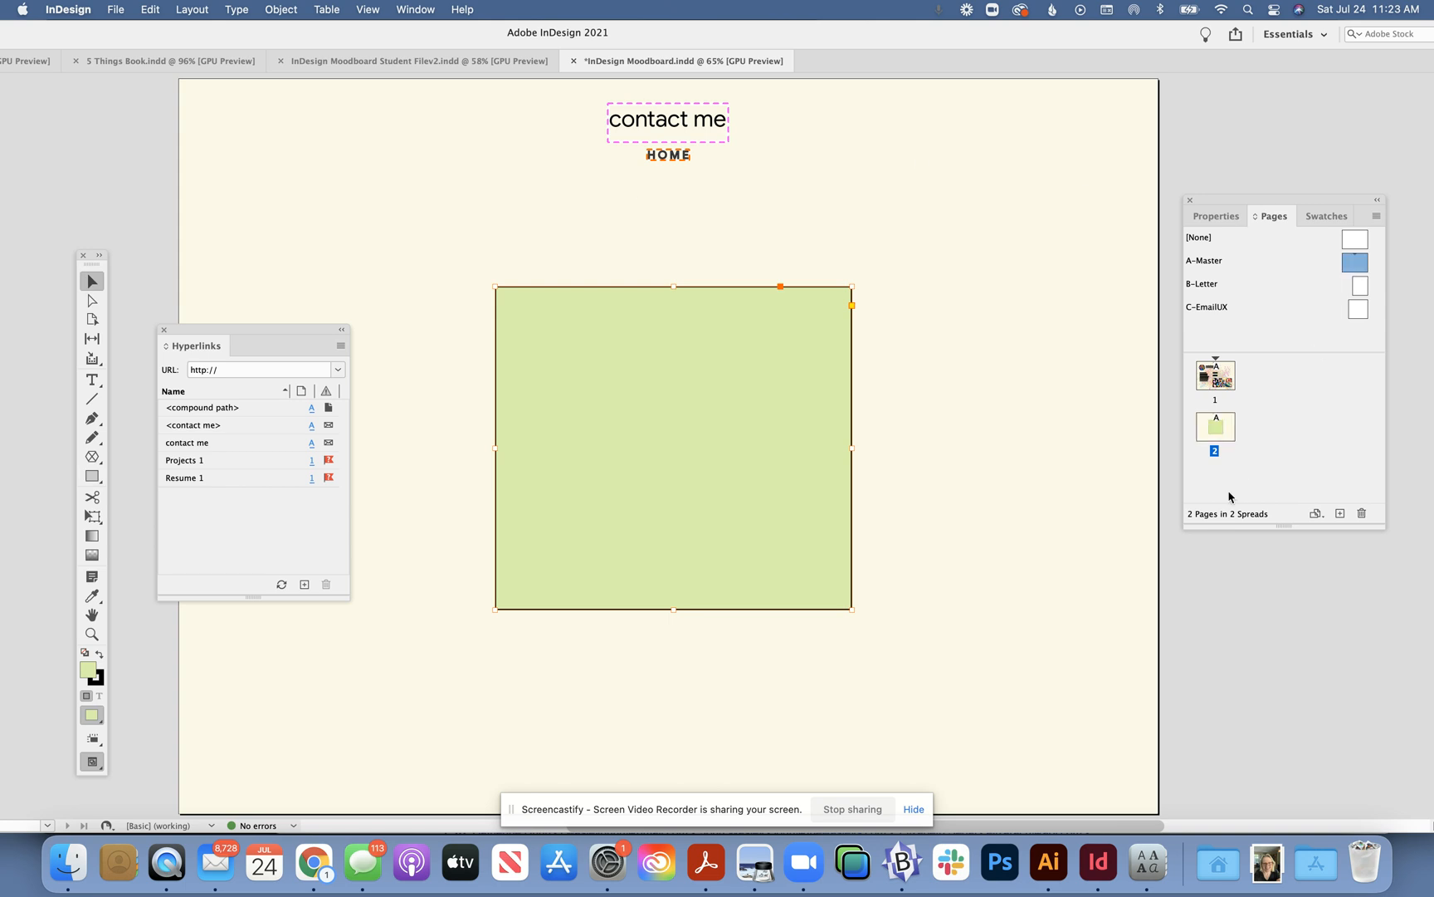
drag(1354, 264, 1216, 444)
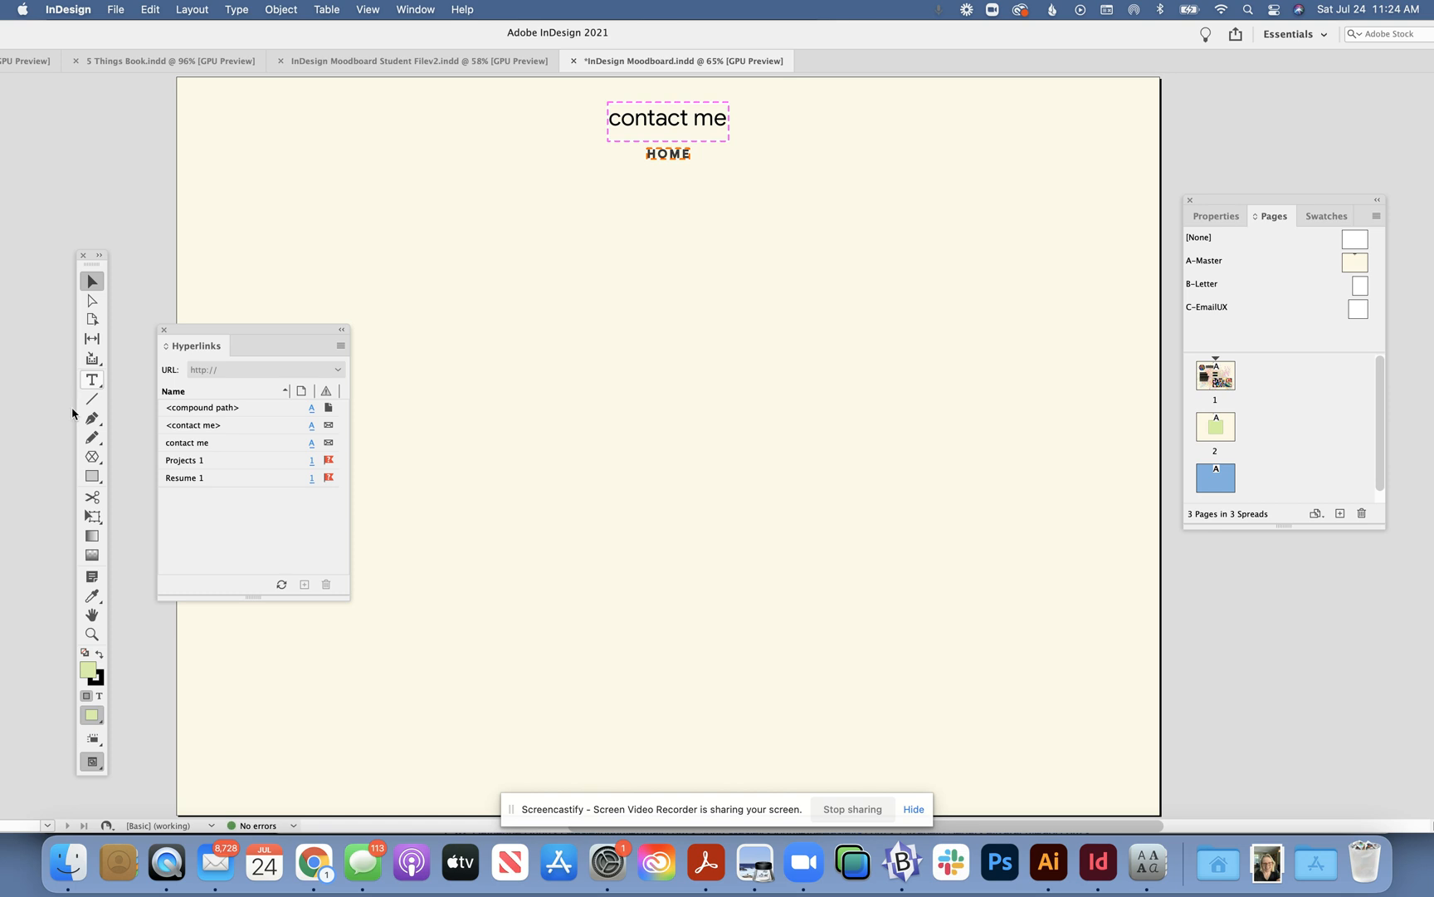
- Draw a large tan-filled elliptical frame centred on page 3, then select page 1
click(94, 458)
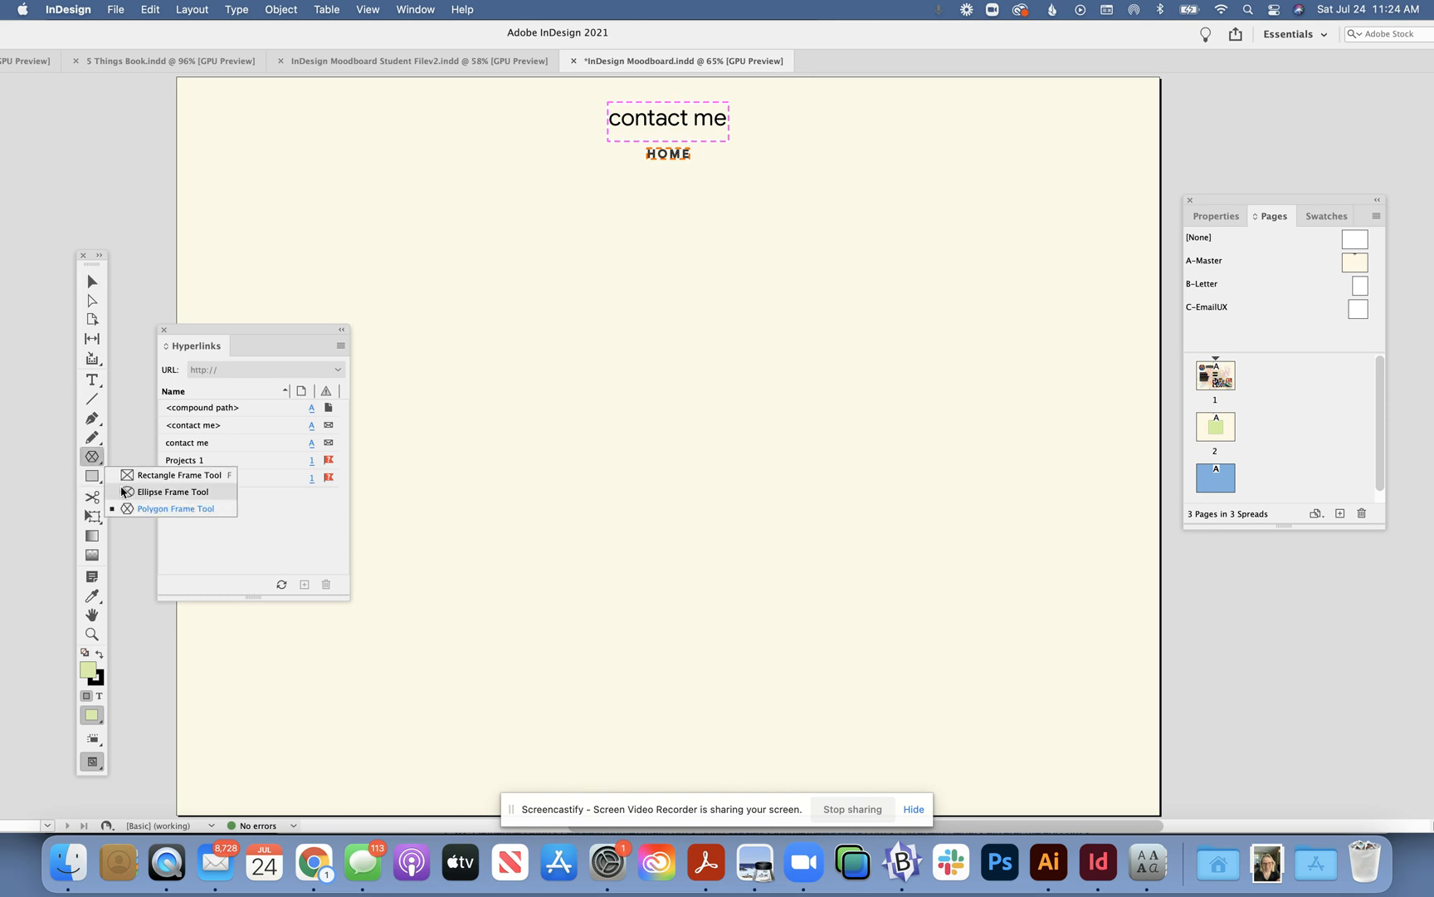
click(173, 492)
drag(501, 238, 925, 678)
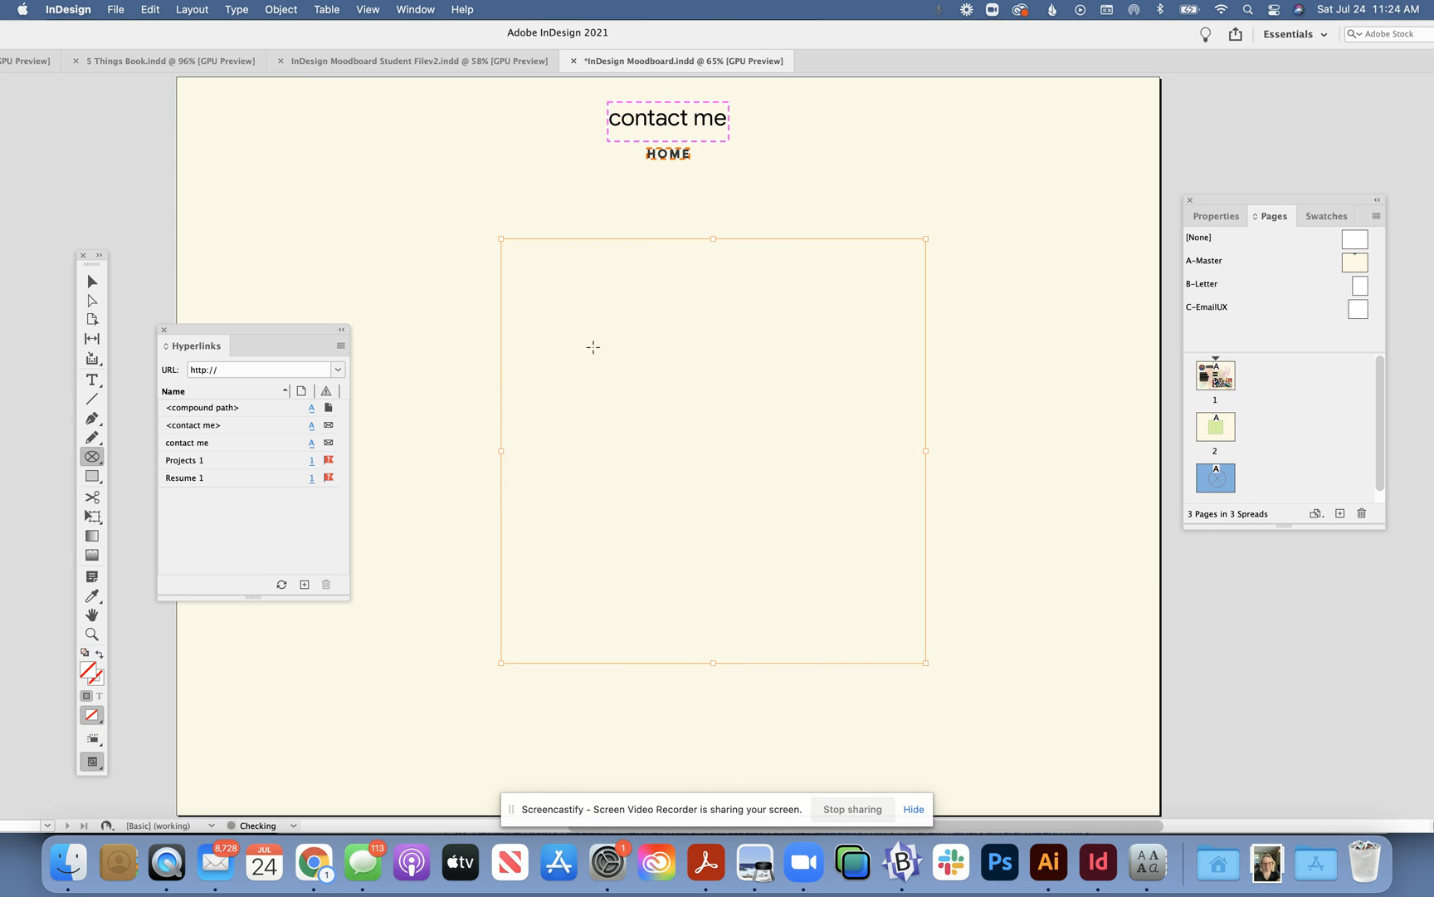
double_click(94, 669)
click(614, 425)
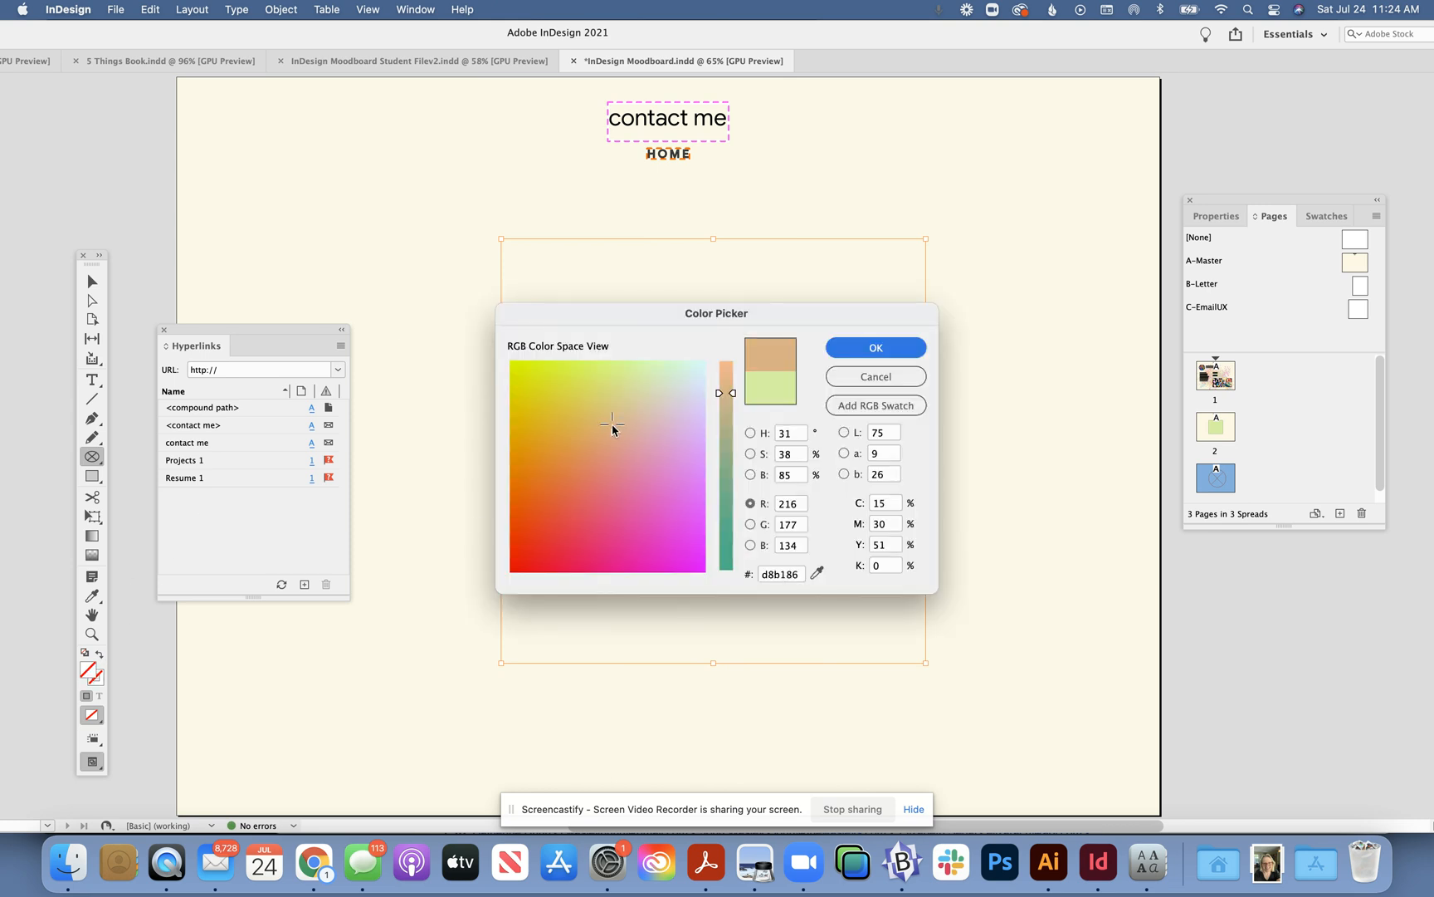
click(858, 349)
click(92, 281)
drag(614, 346, 616, 356)
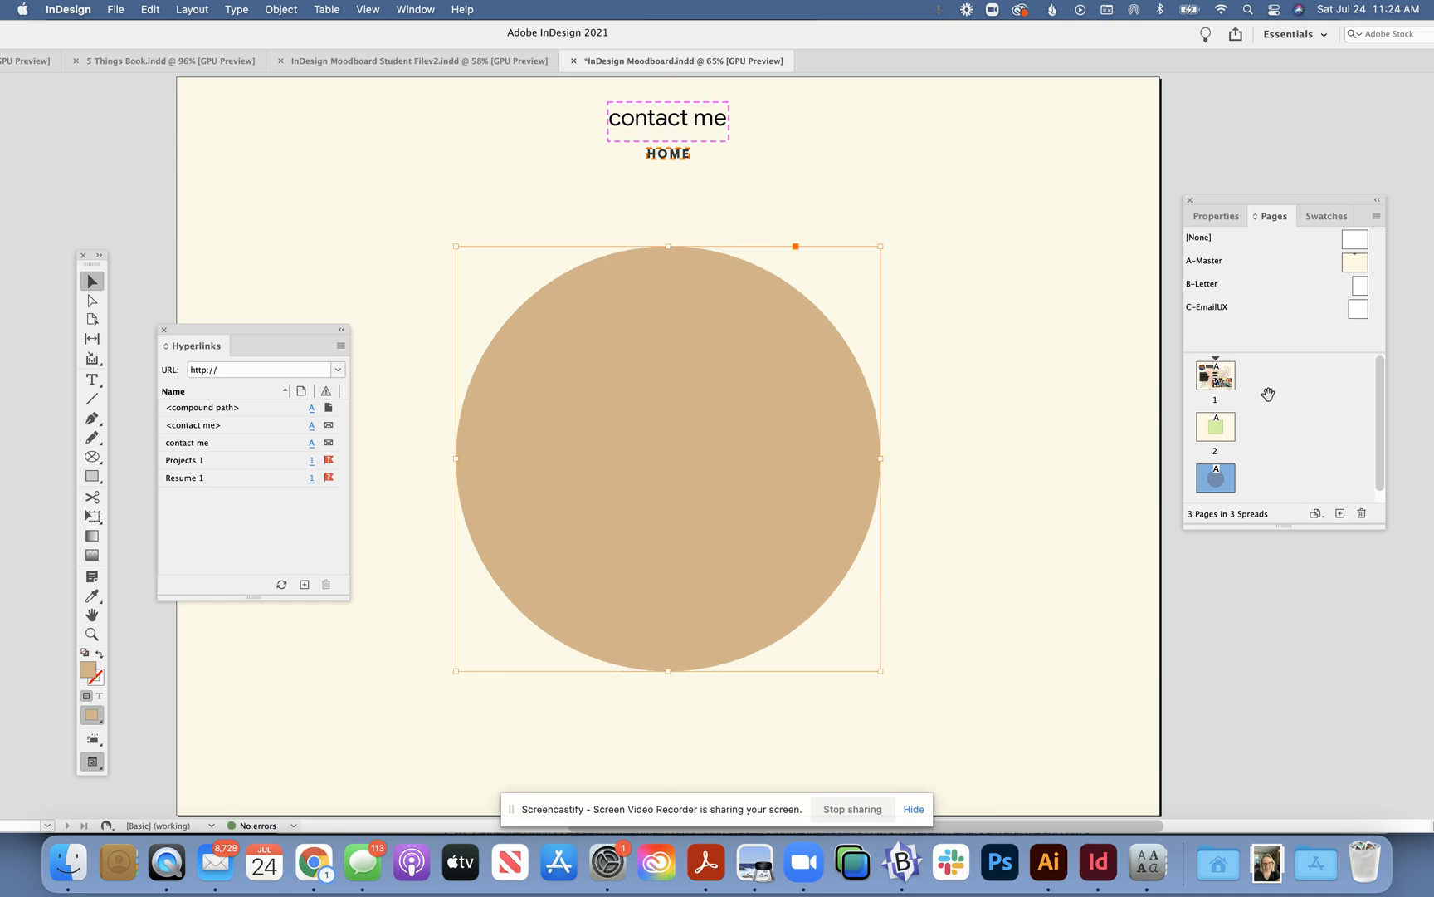
click(1206, 366)
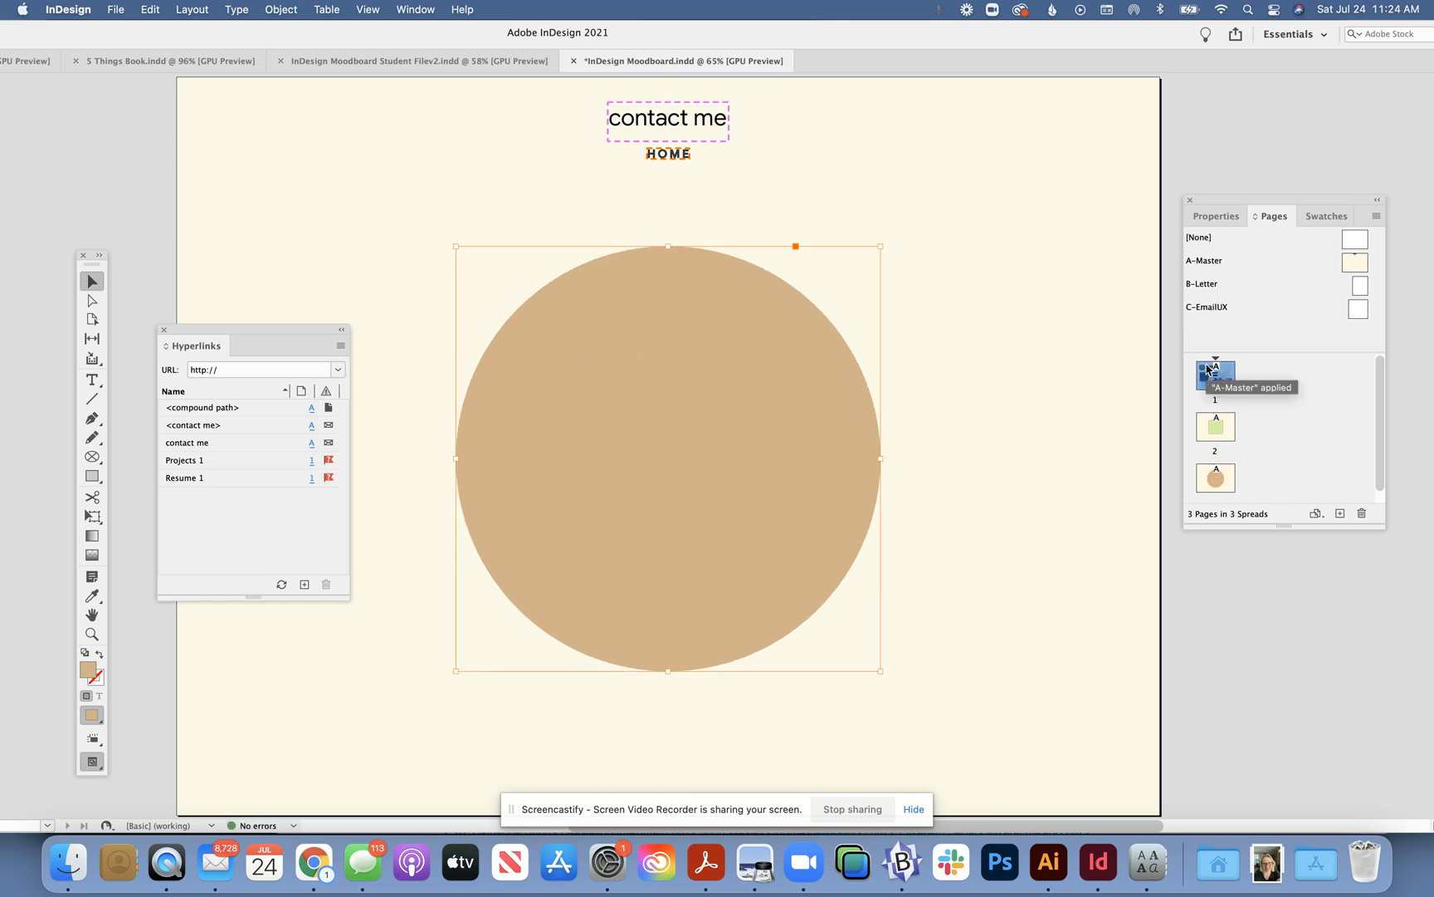
click(116, 9)
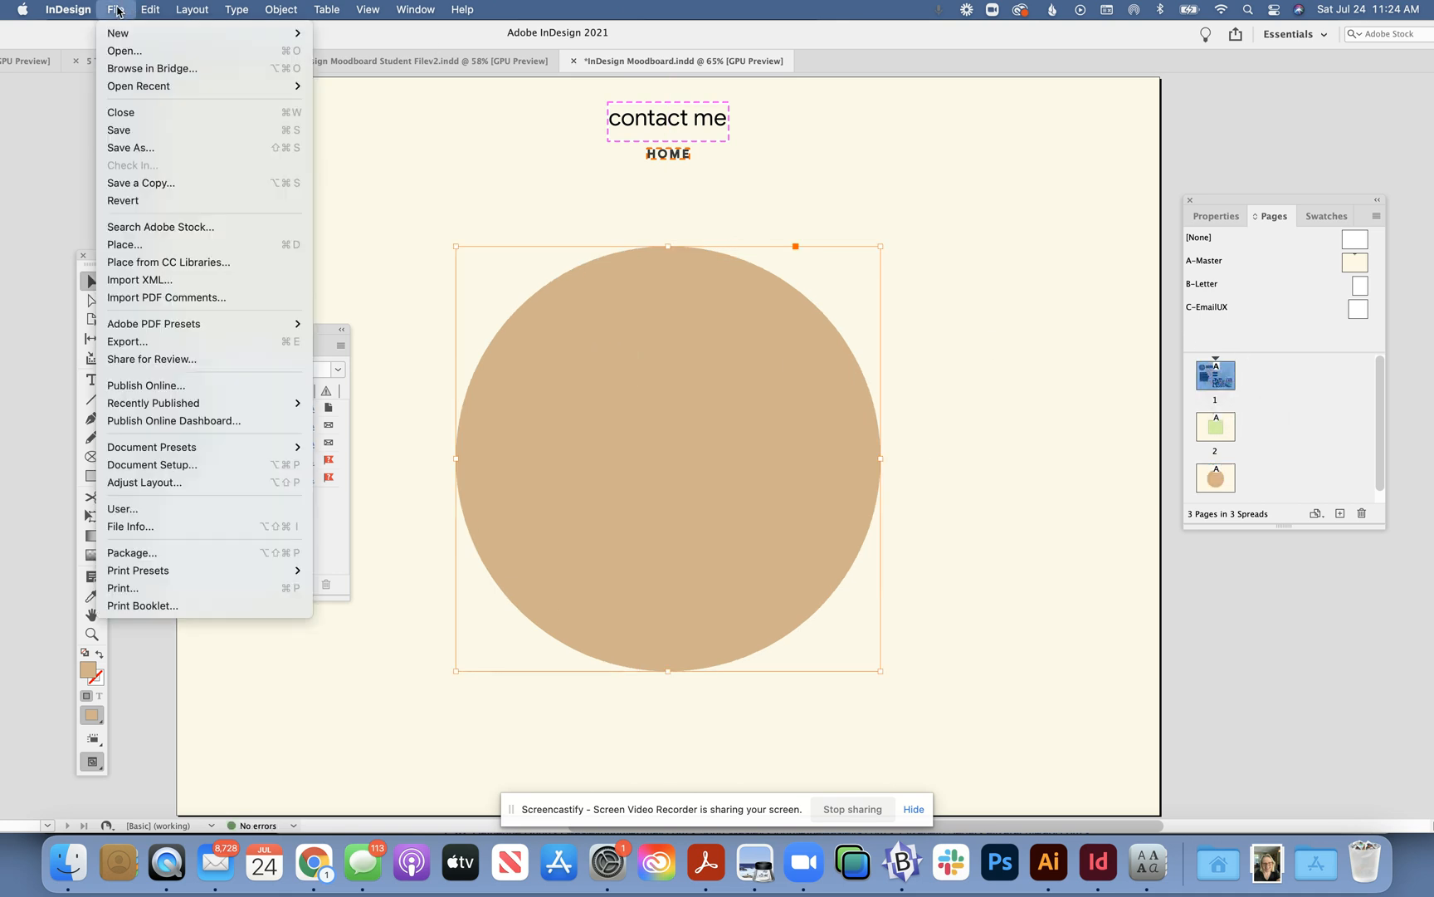
- Publish Online choosing Update Existing Document, confirm the replacement, and choose View Document
click(175, 388)
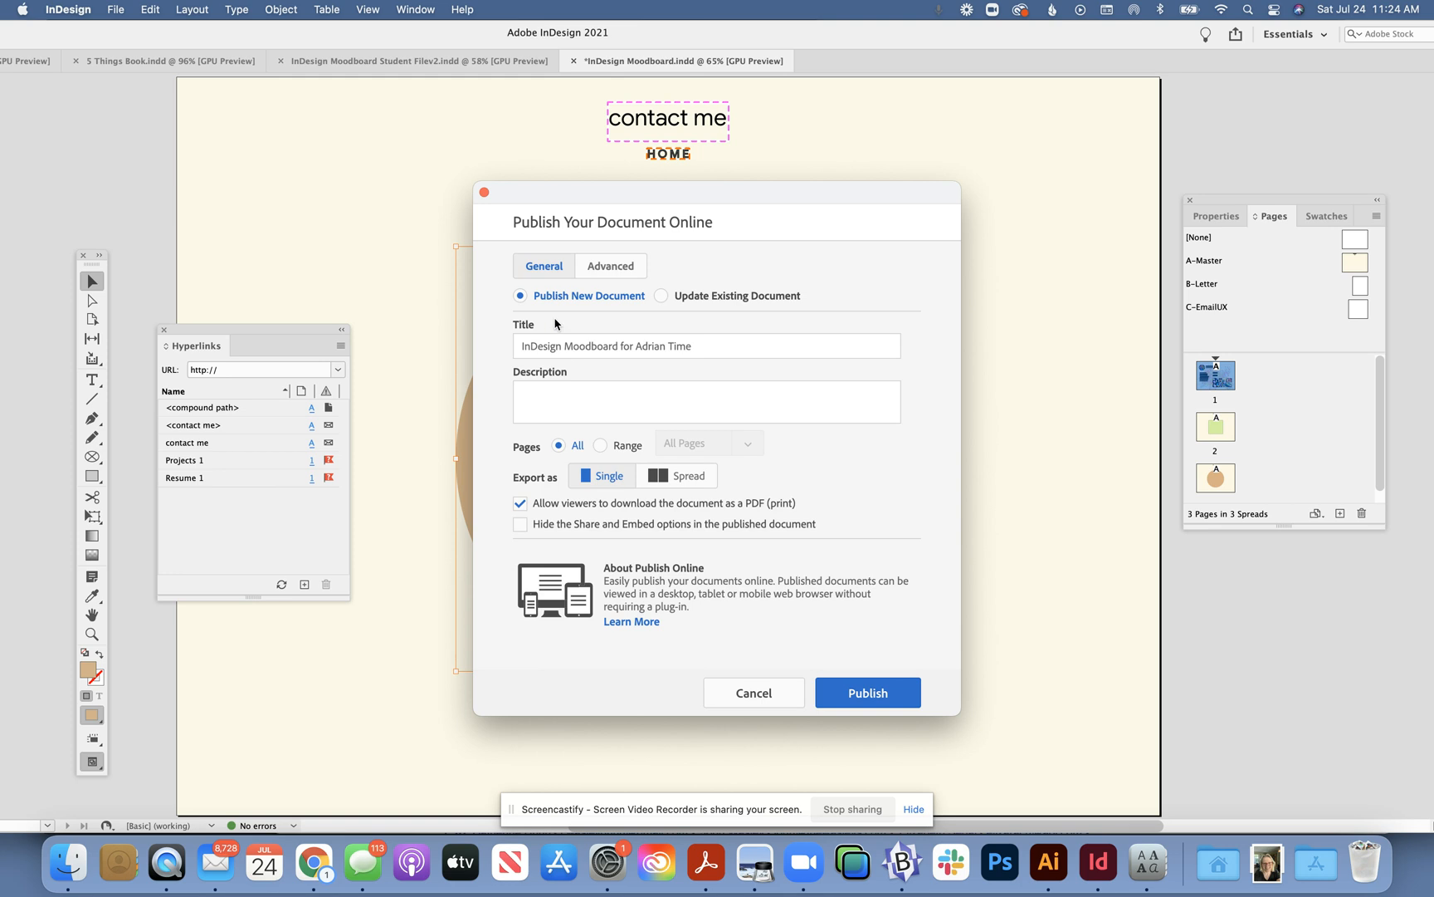
click(663, 297)
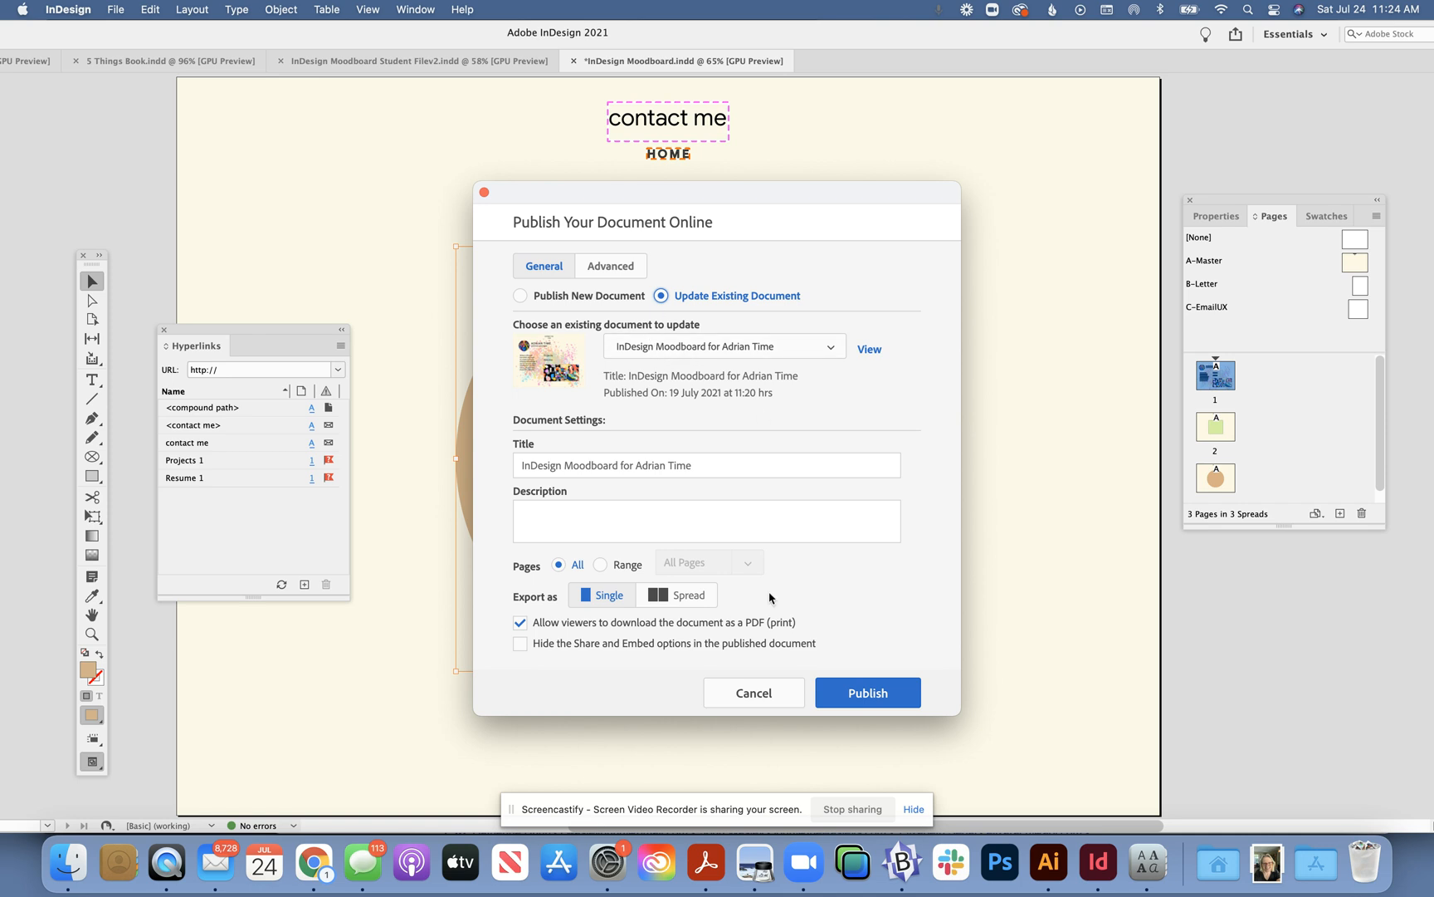
click(879, 694)
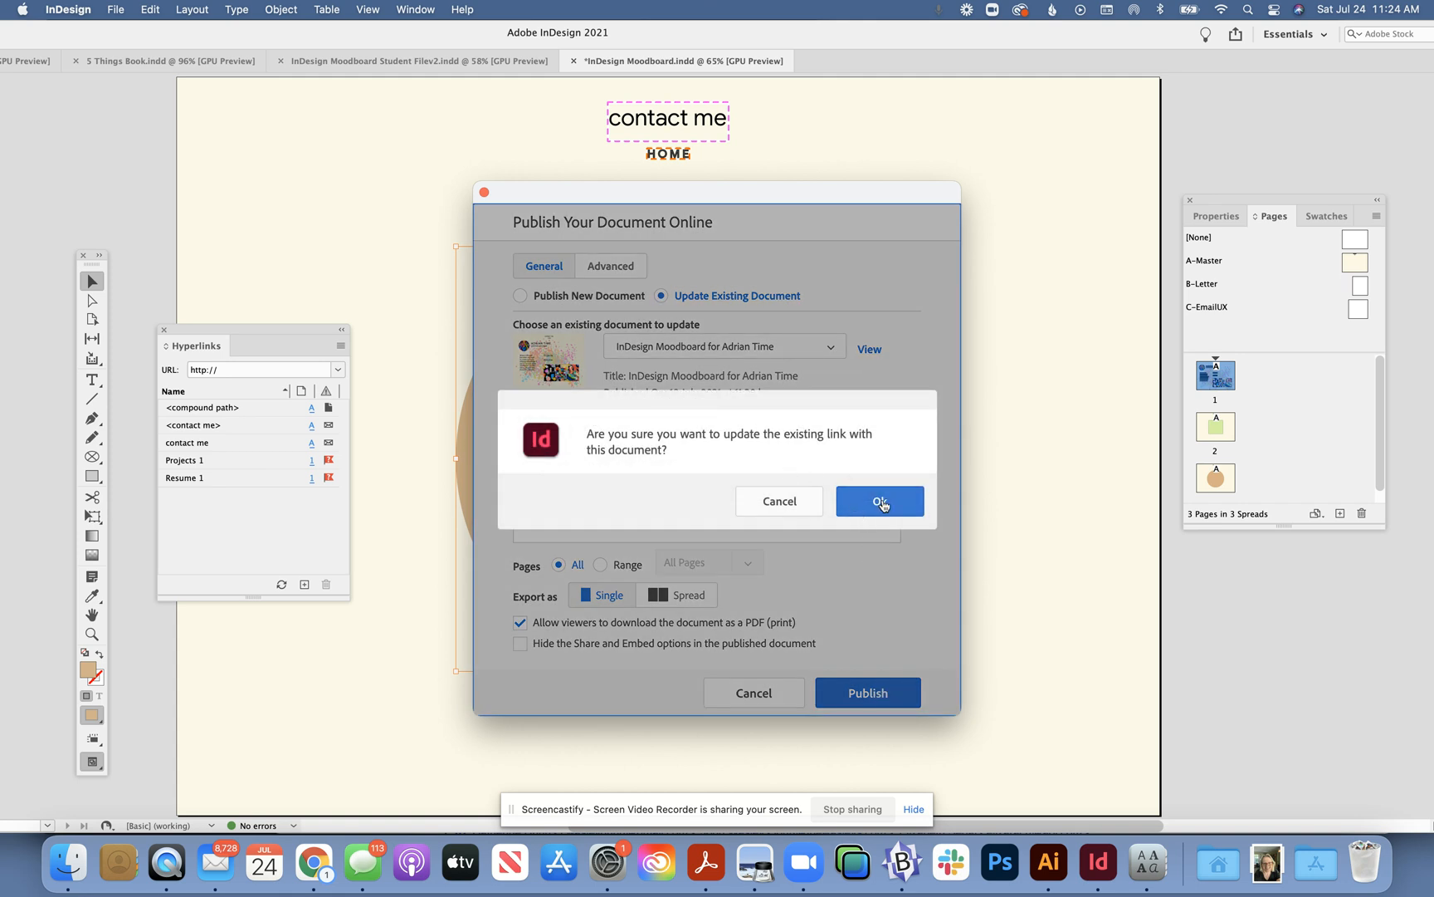
click(884, 504)
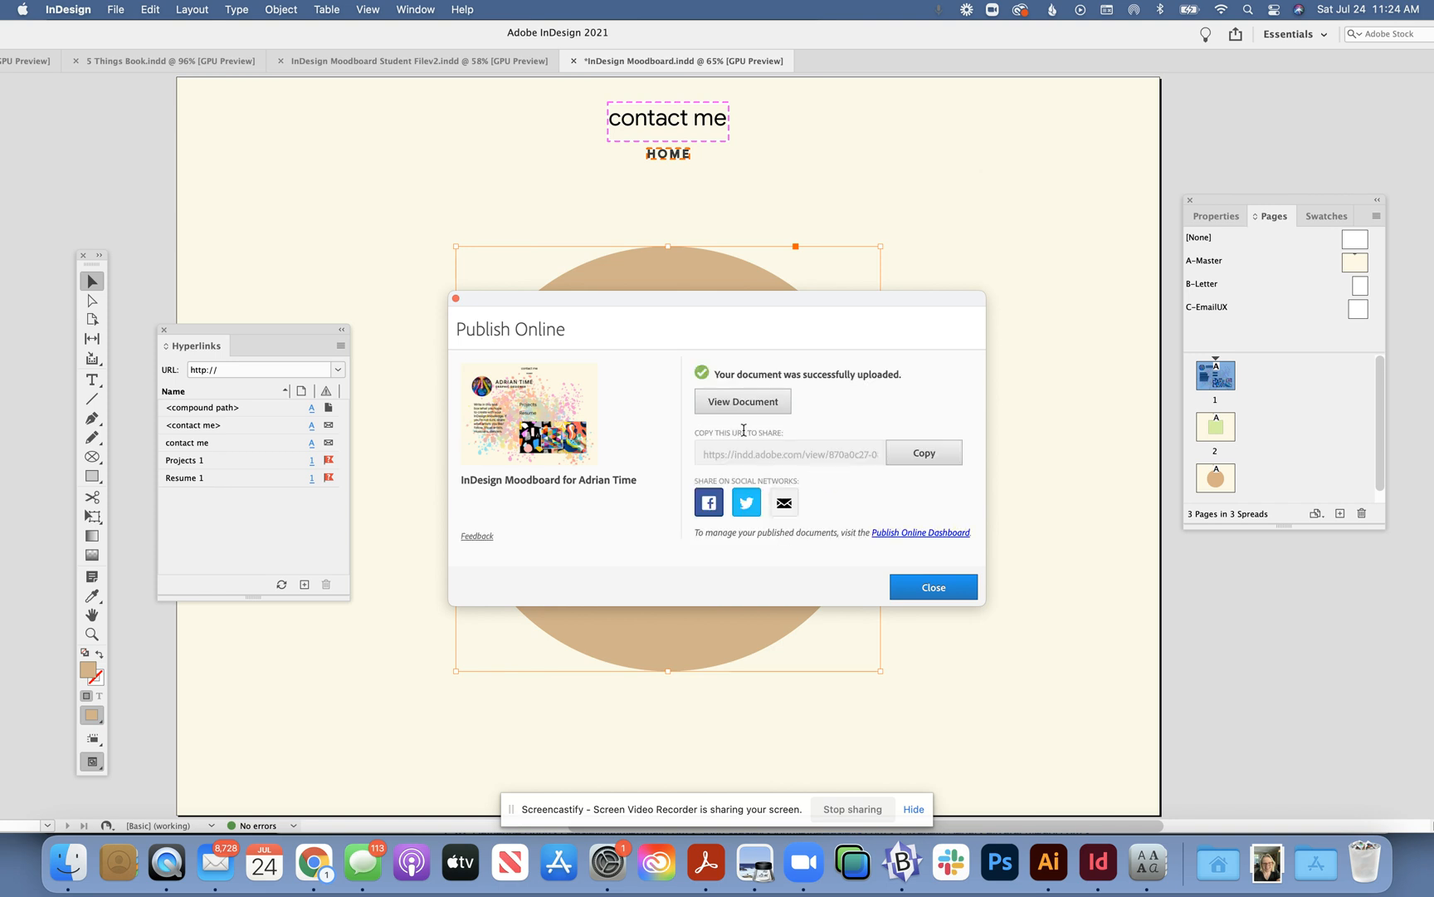
click(744, 404)
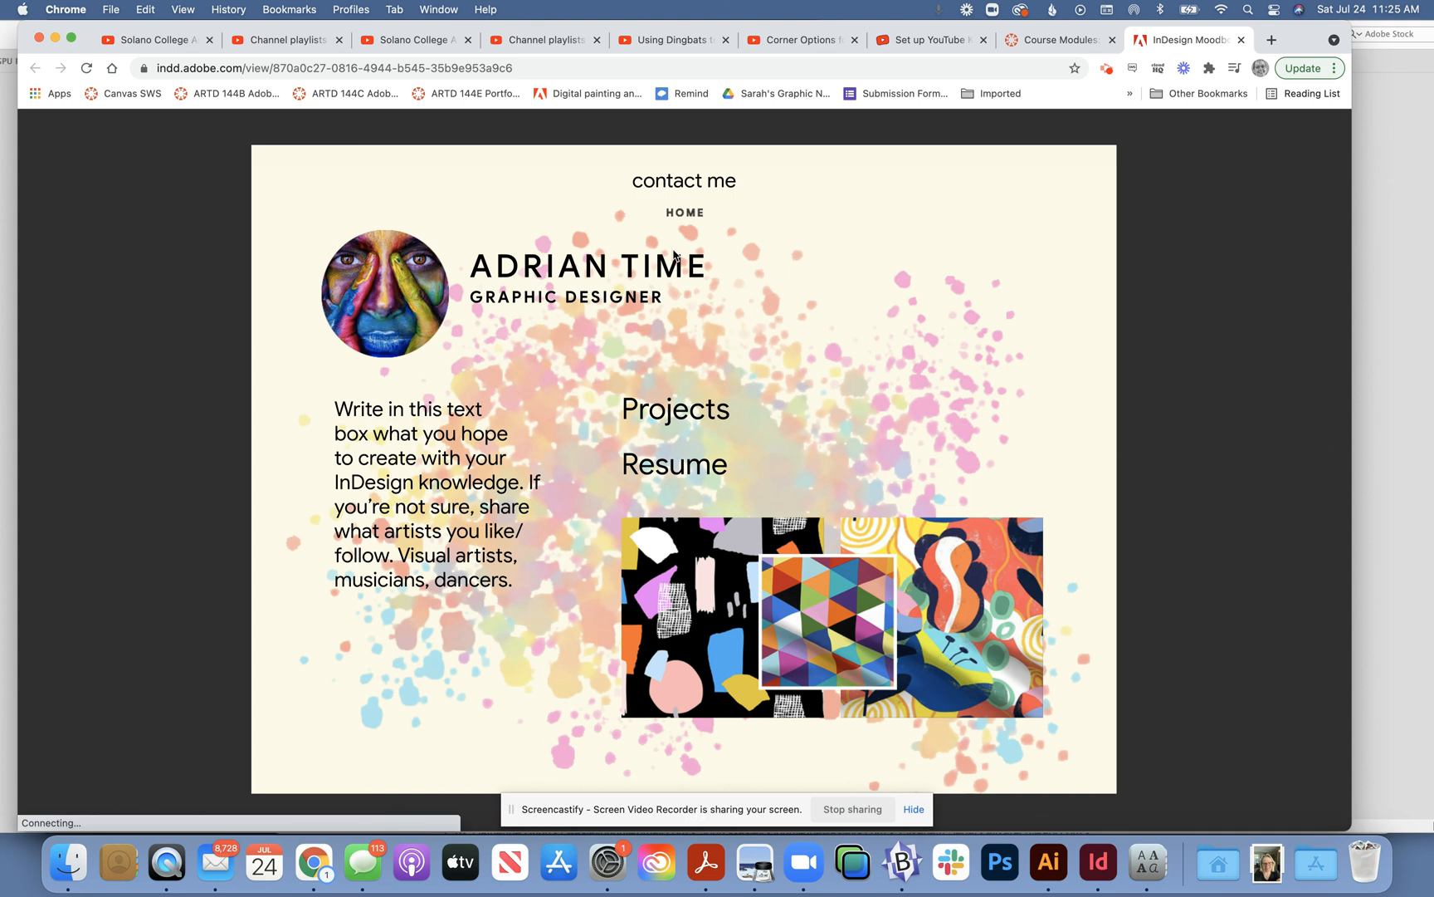
- Go to the next page, test the contact me email link, then use HOME to return to page 1
click(1316, 453)
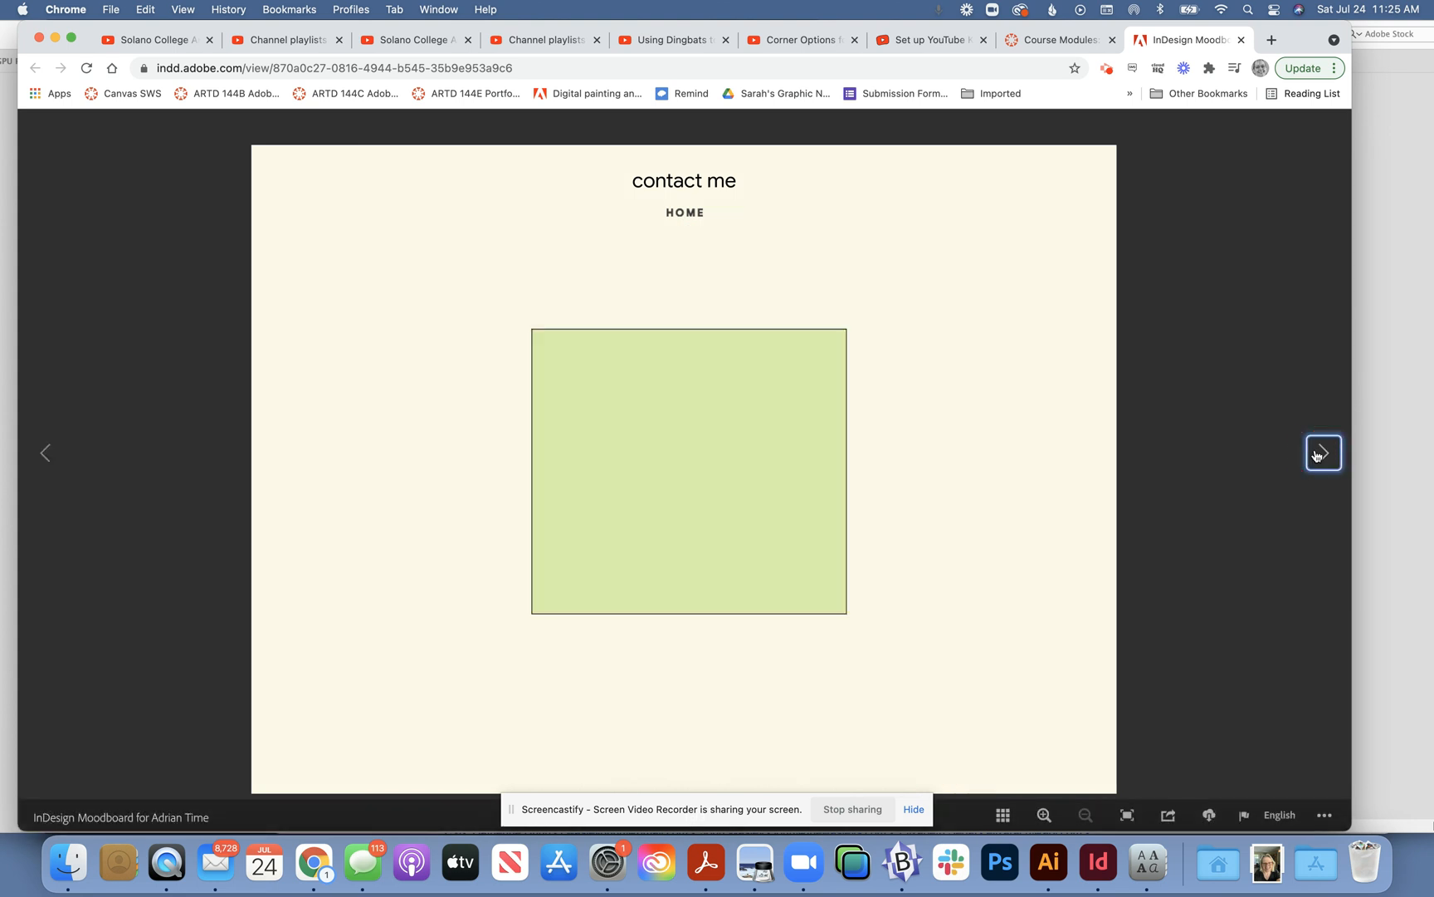
click(682, 184)
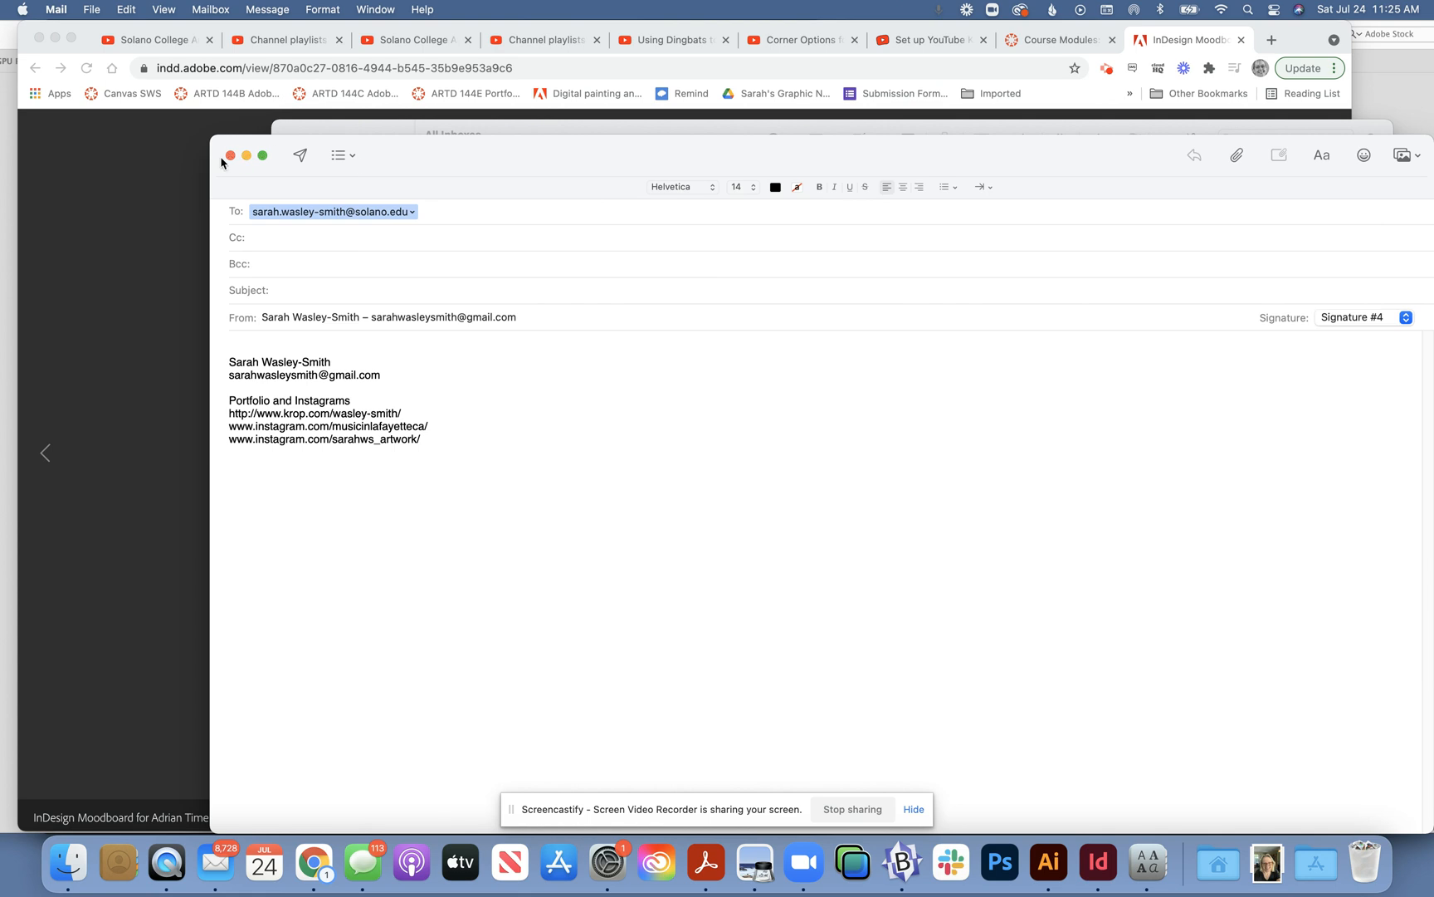
click(162, 156)
click(684, 214)
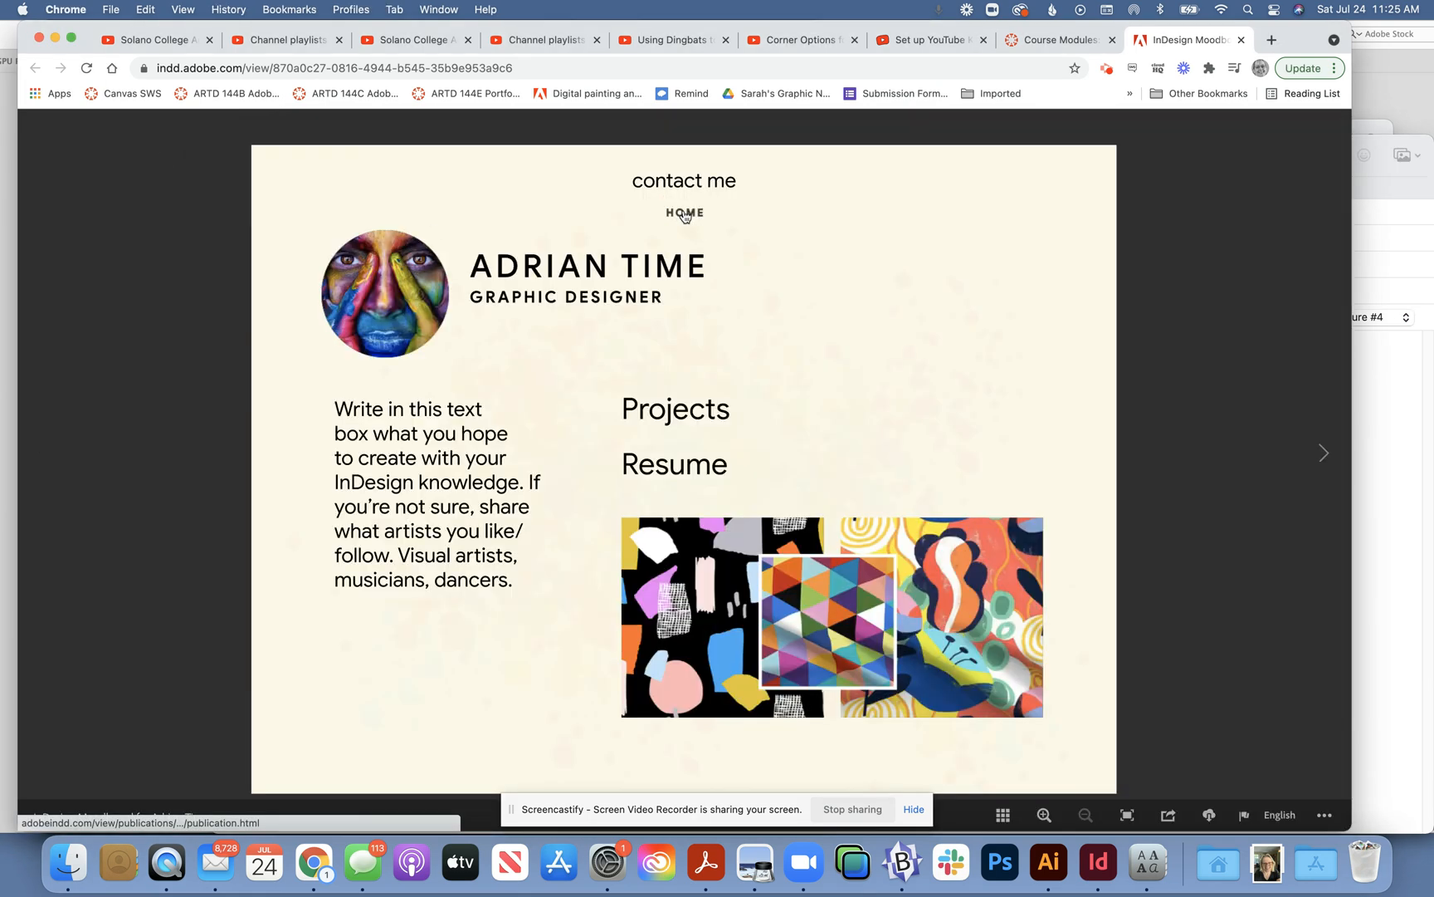
- Page forward to the tan circle page, jump back via HOME, then advance to page 2
click(1329, 461)
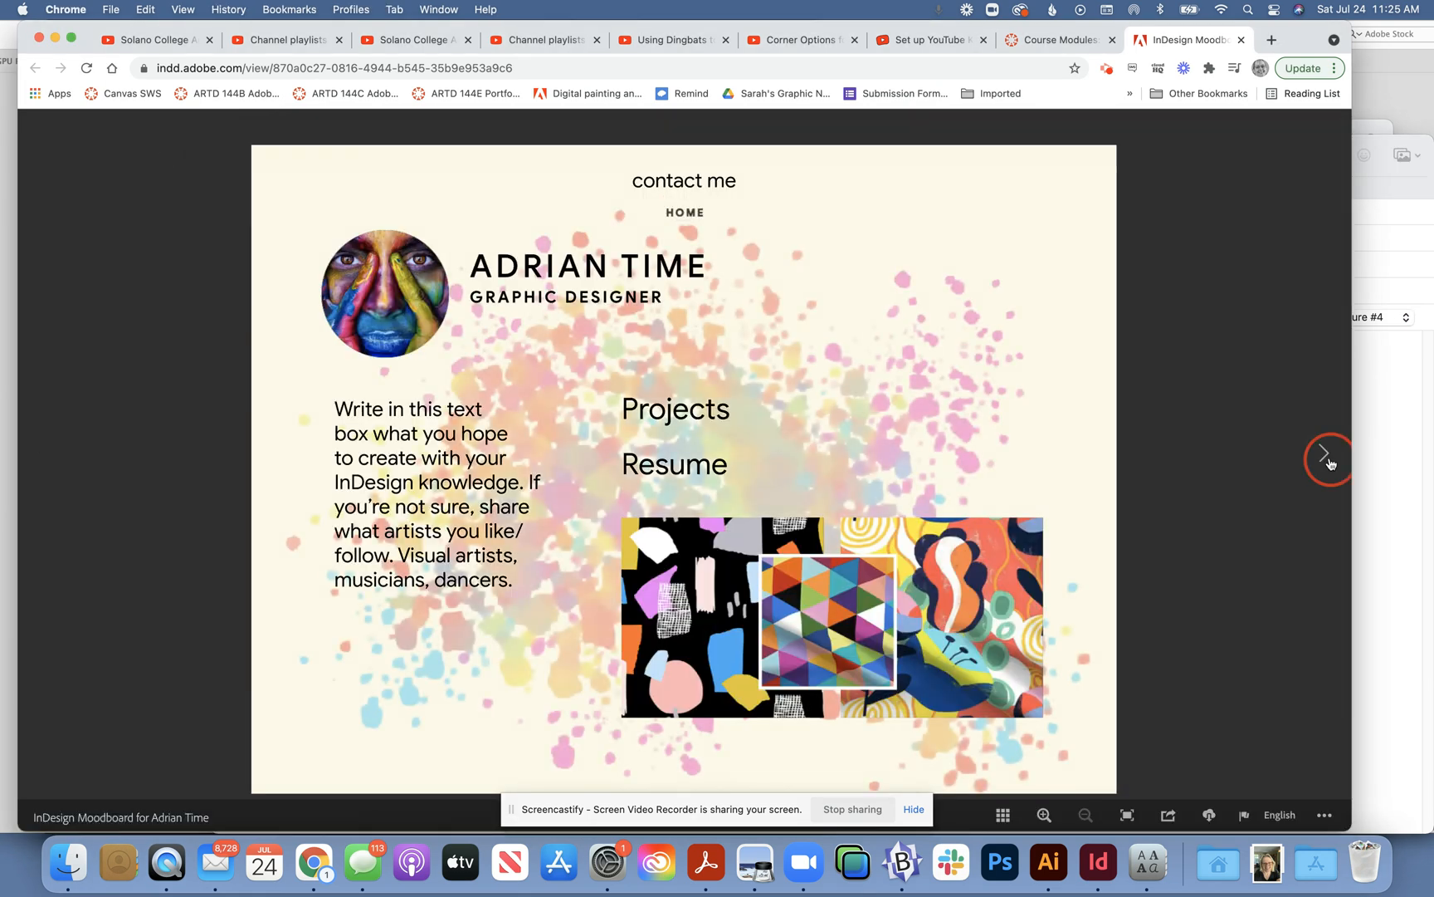
click(1328, 461)
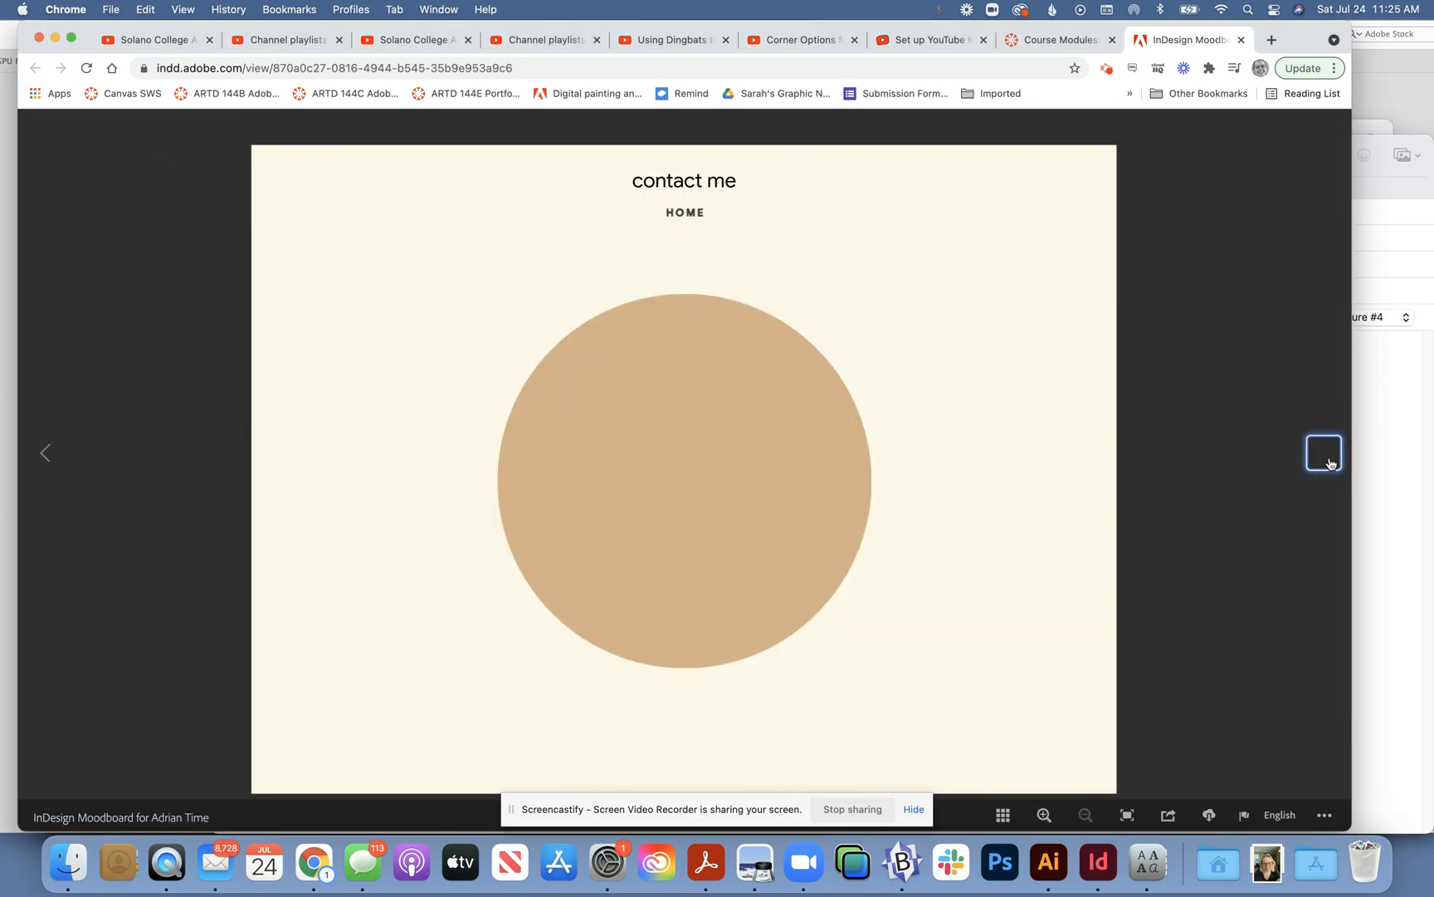
click(685, 215)
click(1327, 456)
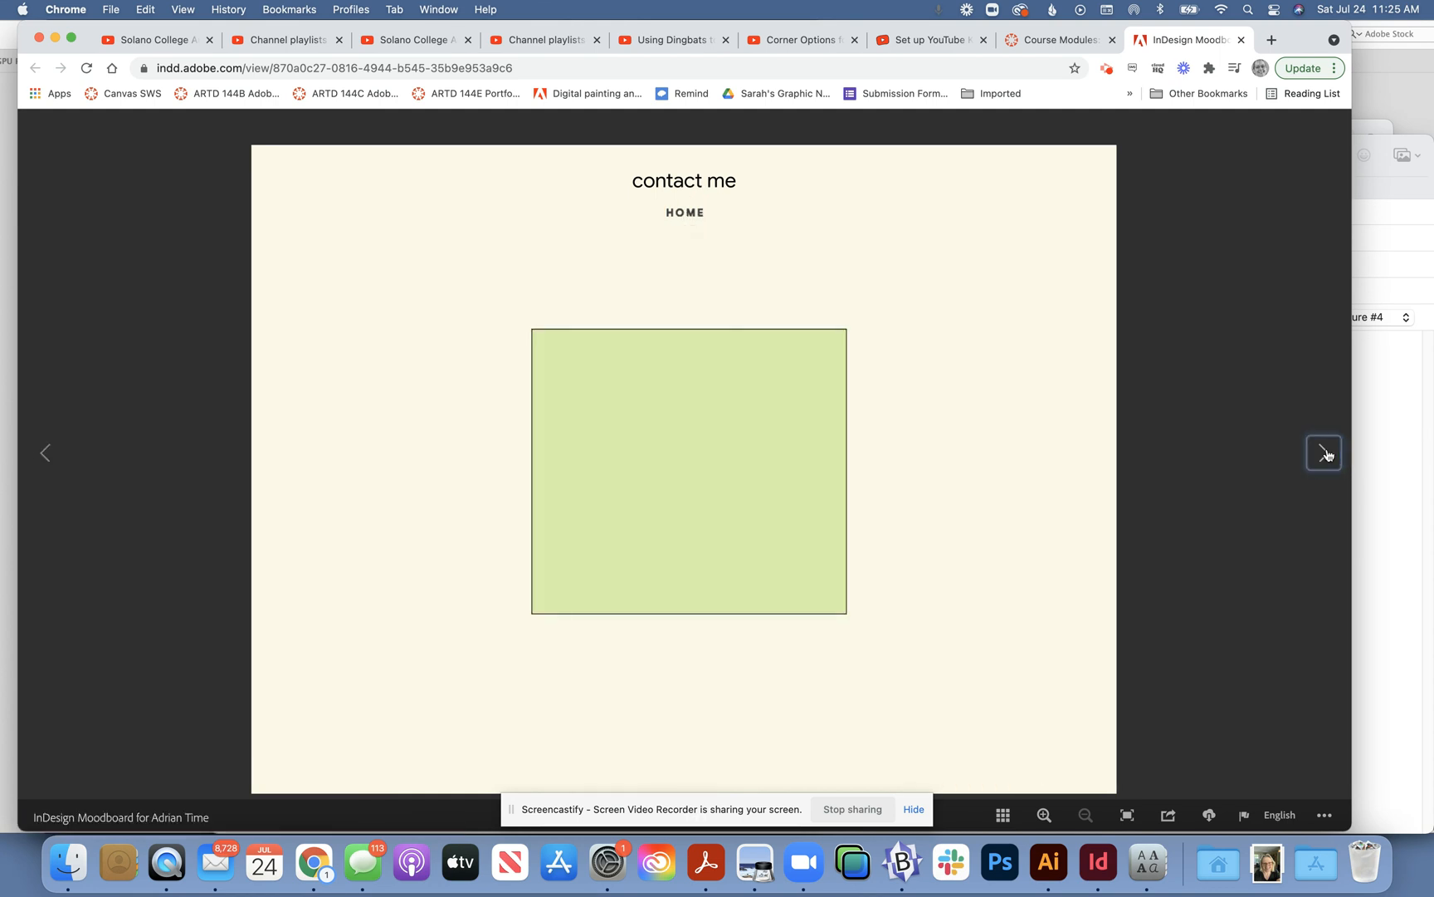